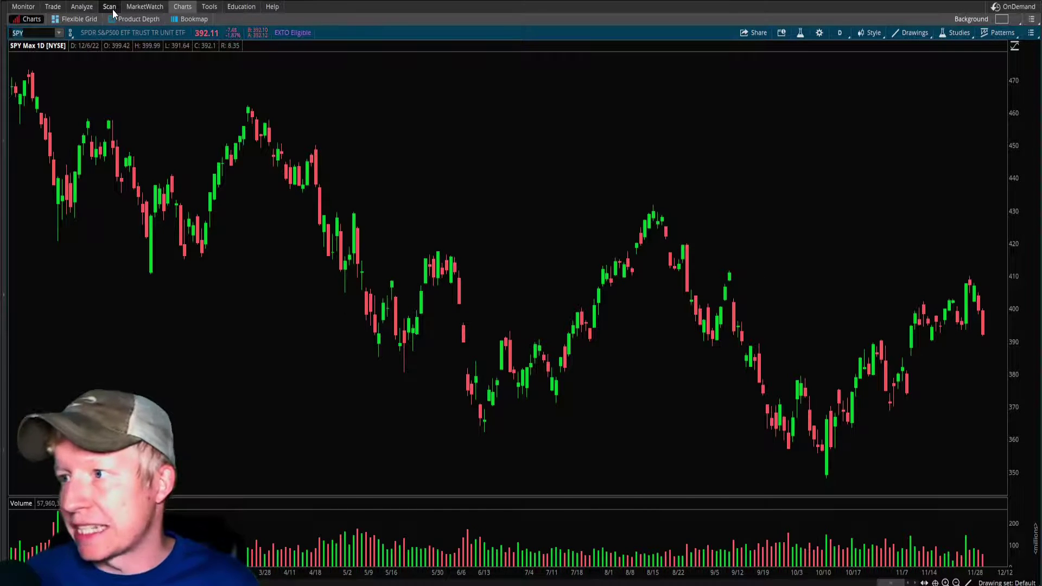
- Open Stock Hacker to show the unfiltered MOMO scan listing results from all 15667 stocks
left_click(113, 9)
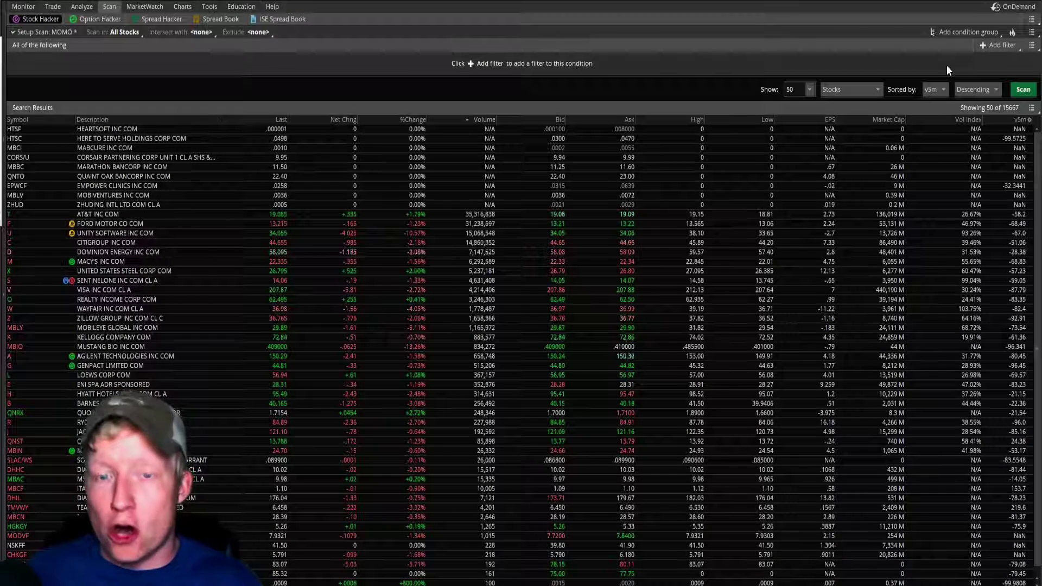
- Add a new Stock filter to the MOMO scan and switch its field from Ask to Shares
left_click(998, 46)
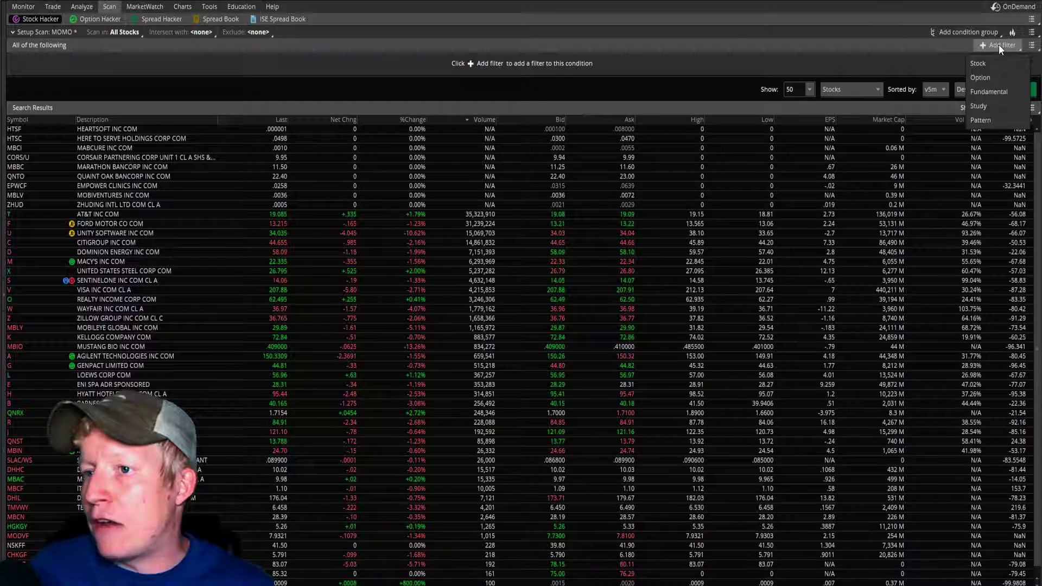
left_click(985, 61)
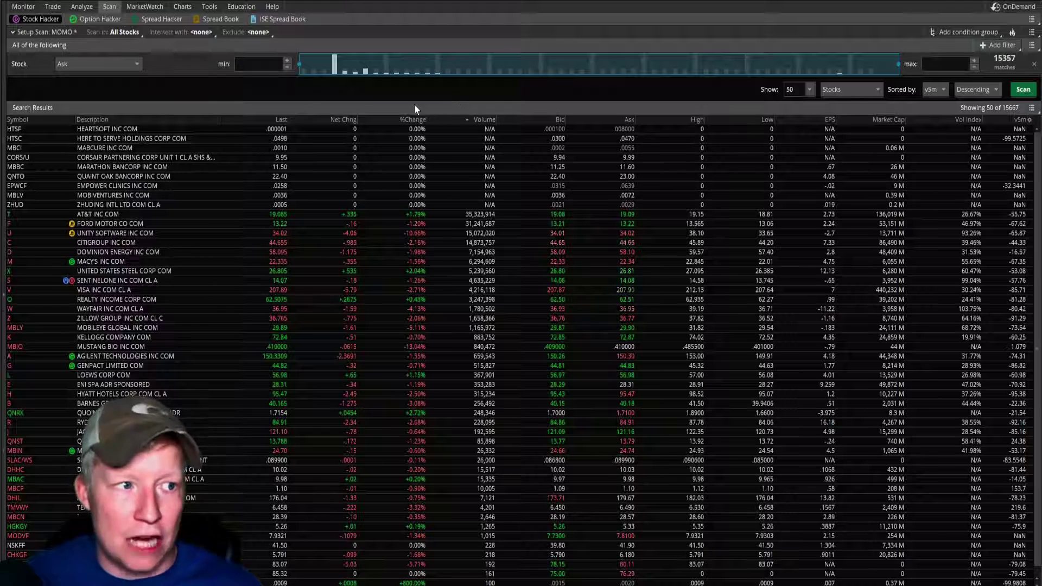
left_click(137, 66)
scroll(100, 122, "down", 10)
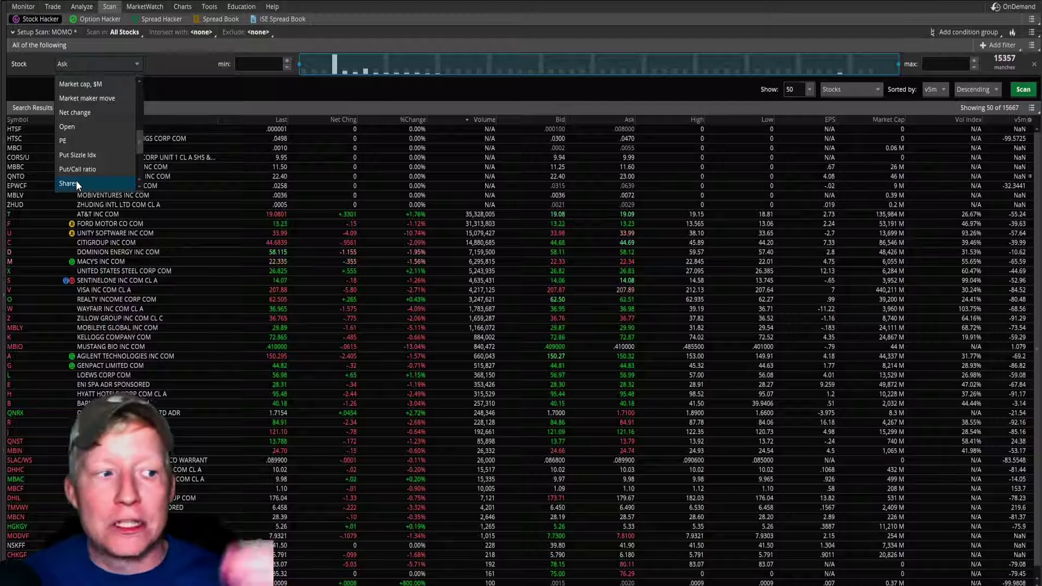
left_click(76, 183)
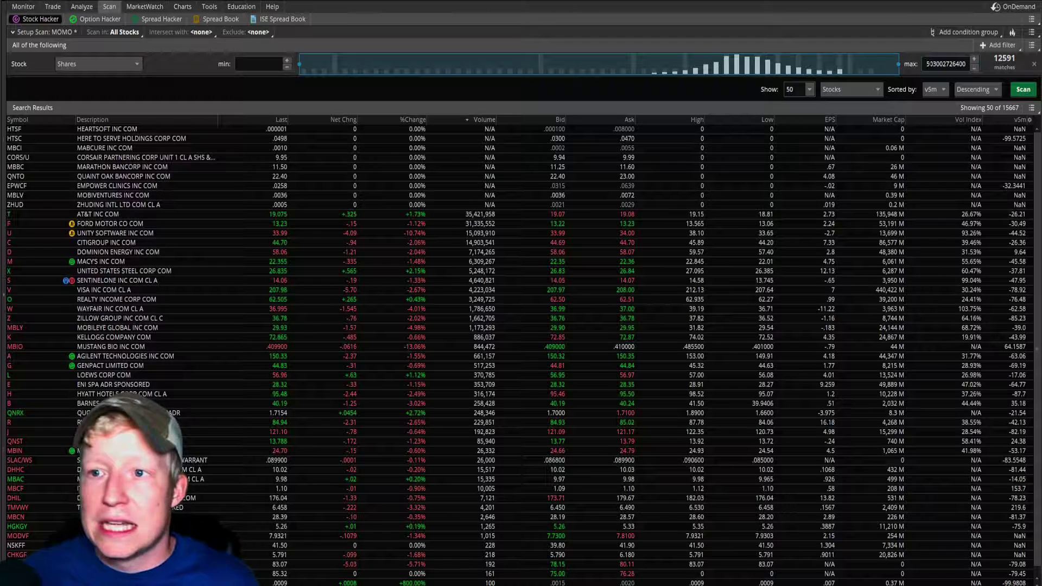
- Limit the Shares filter to 0–30,000,000 and rerun the scan, leaving 3037 matches
key("ctrl+a")
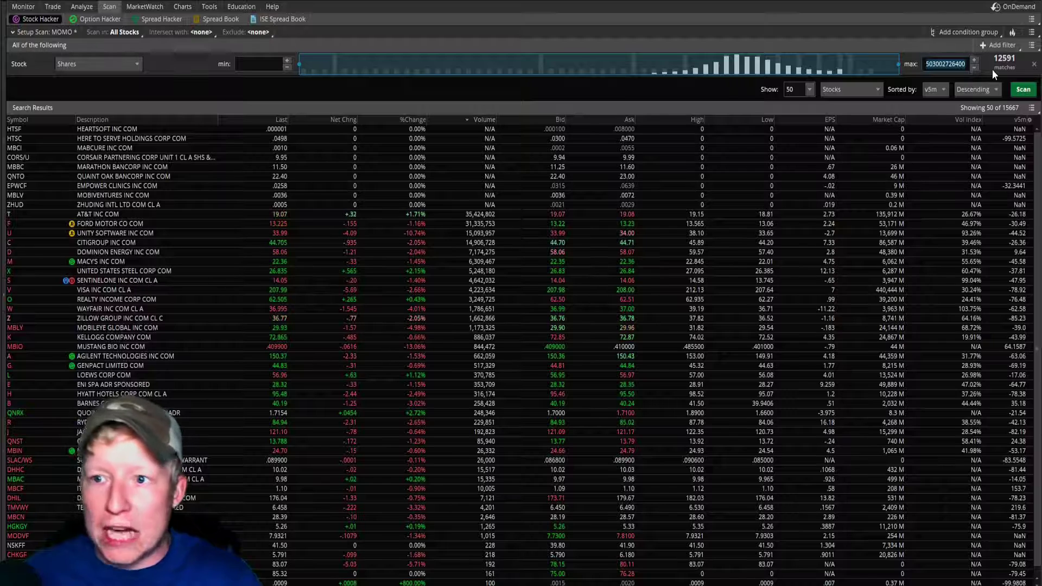
type("30,000,")
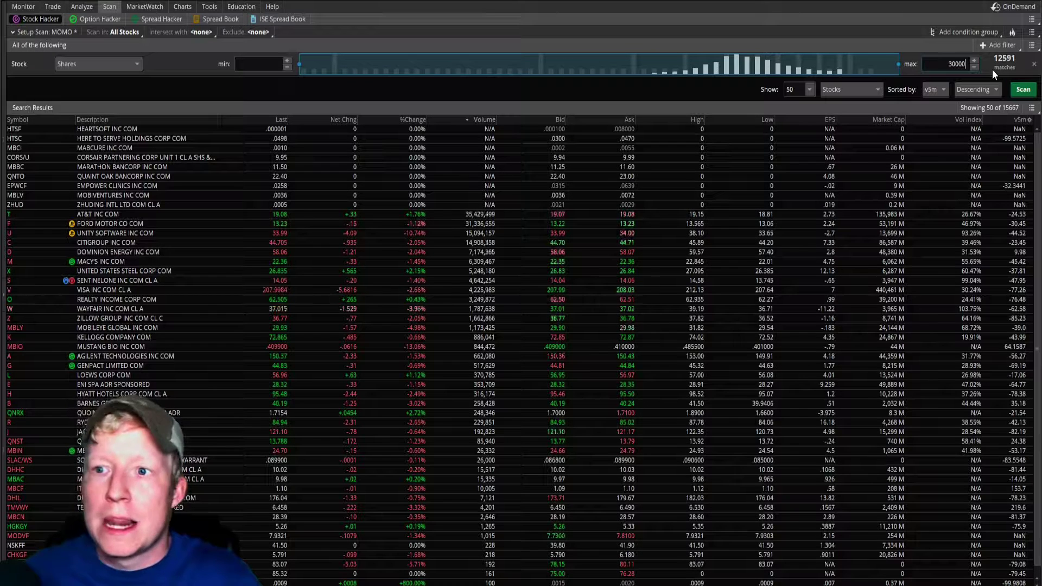
type("0000")
left_click(1019, 89)
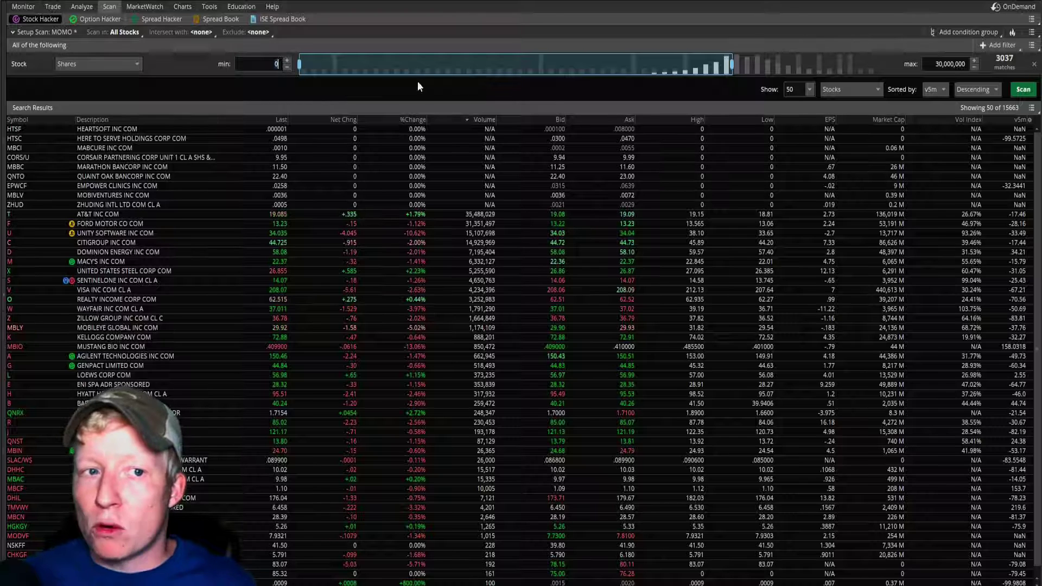
left_click(966, 64)
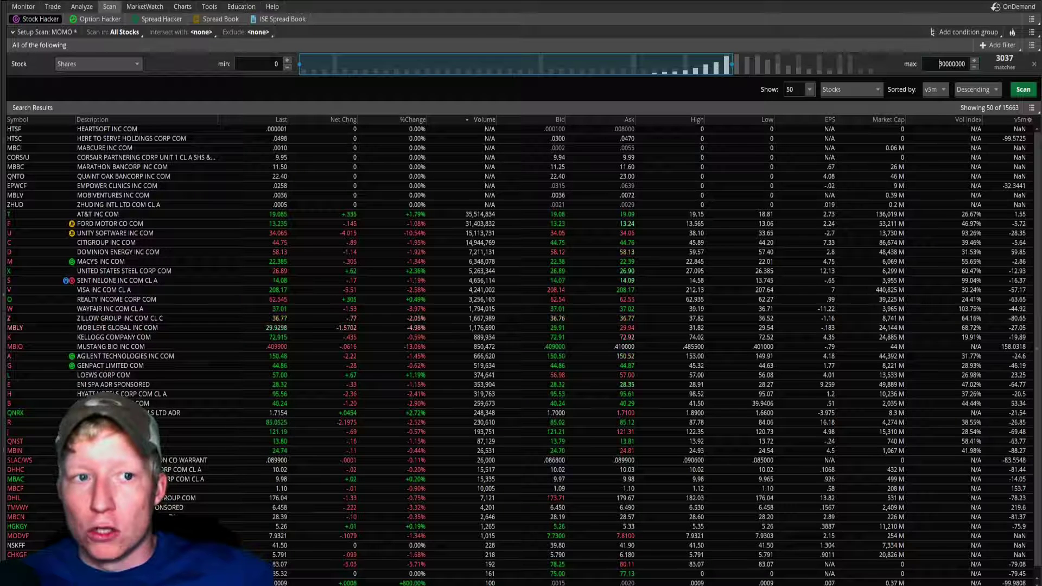
left_click(939, 64)
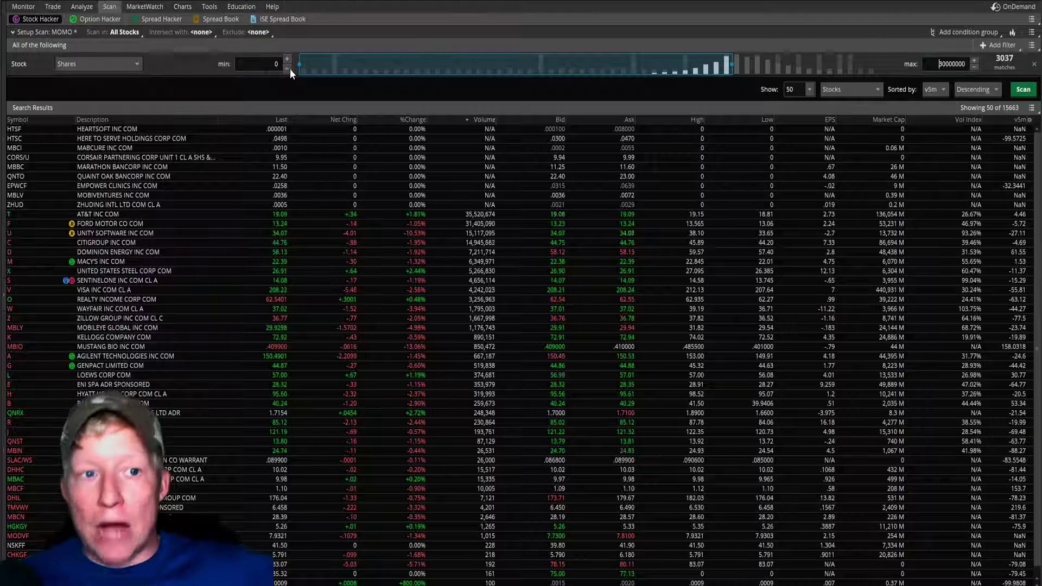
left_click(276, 65)
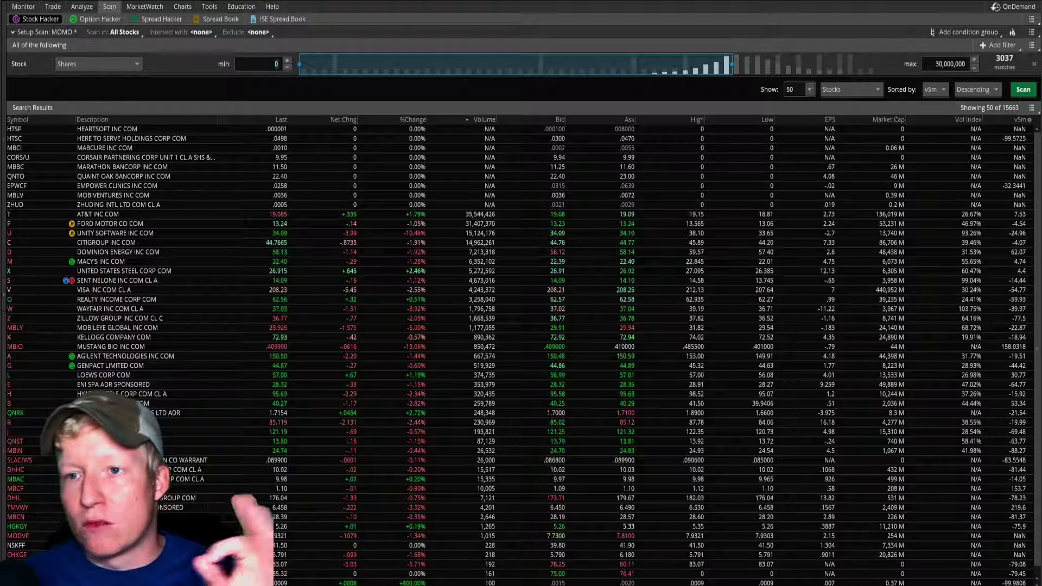
left_click(955, 64)
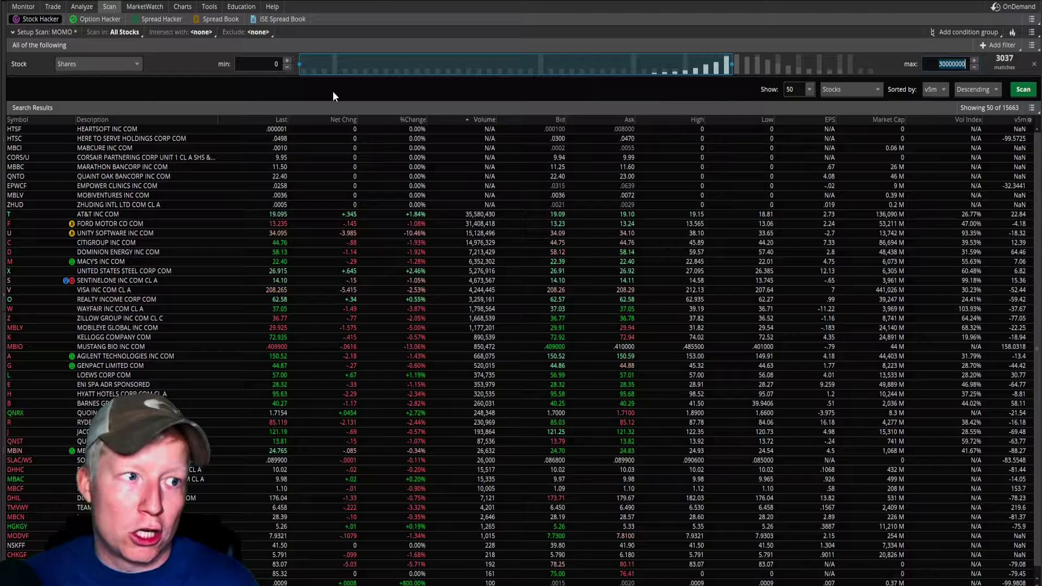
- Add a second Stock filter to the scan based on Mark price
left_click(990, 45)
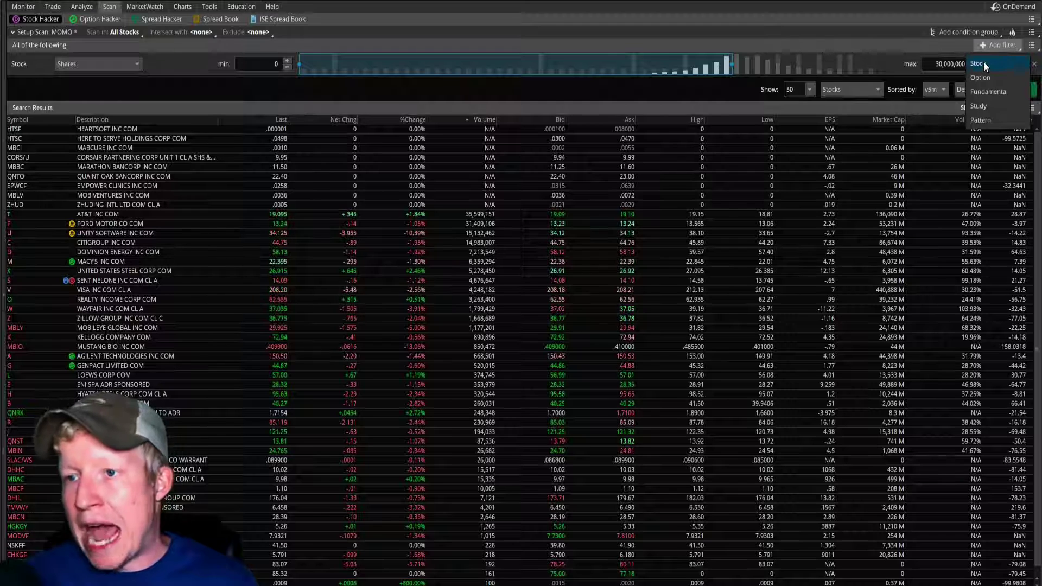
left_click(978, 64)
left_click(103, 88)
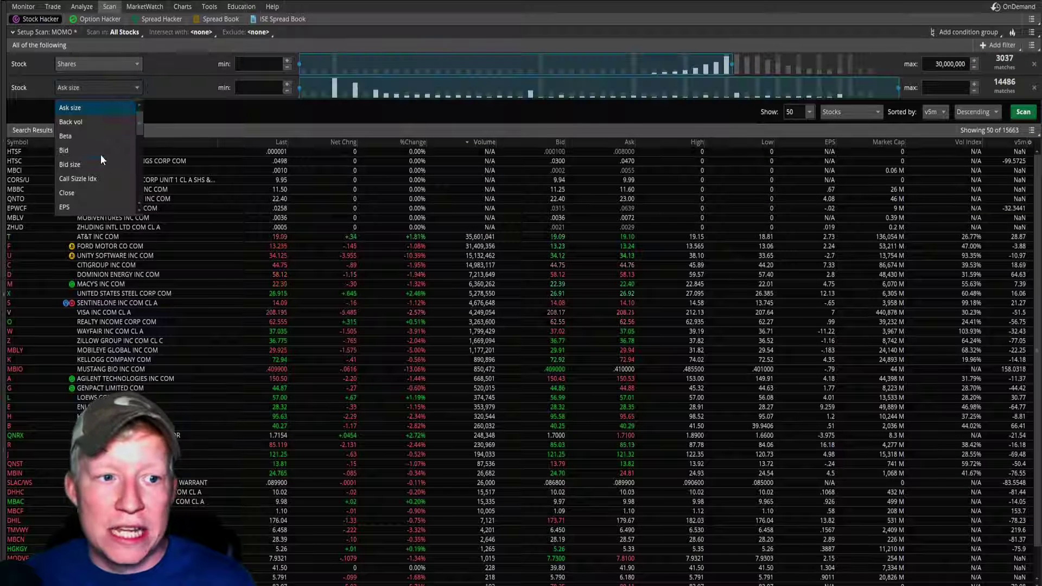
scroll(100, 154, "down", 5)
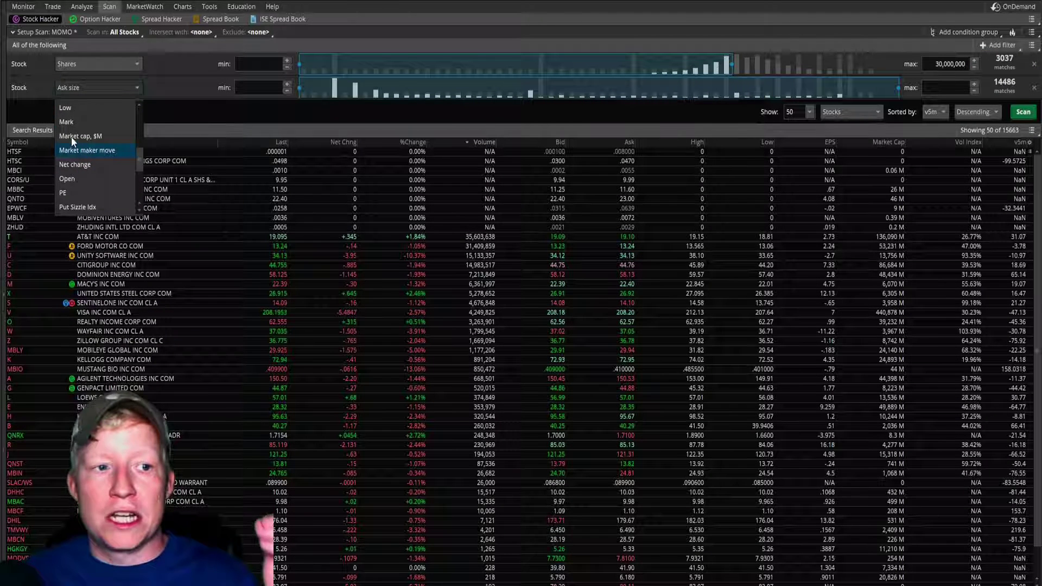
left_click(65, 122)
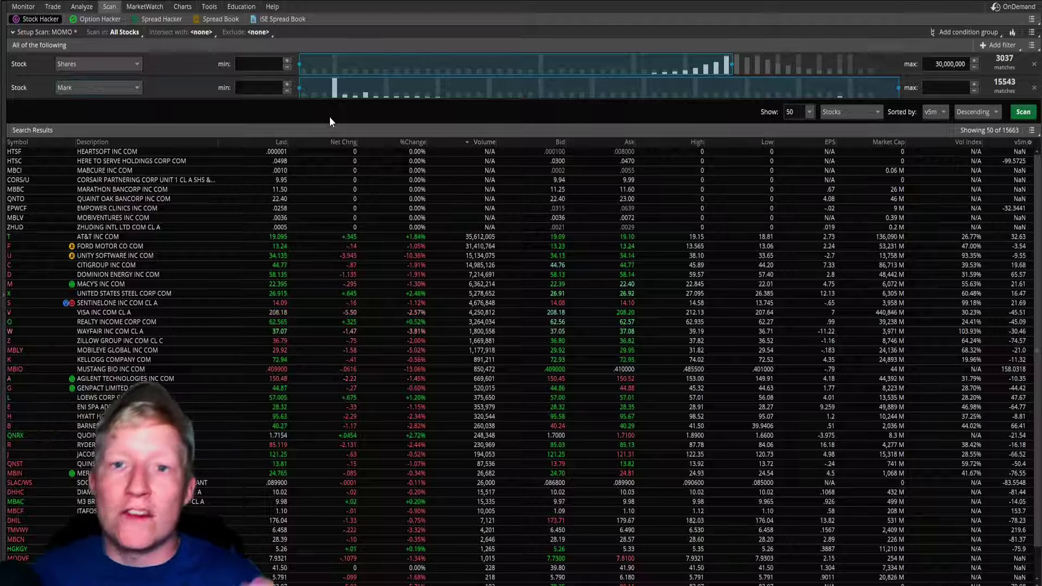
- Set the Mark price range to a 1.00 minimum and a 20.00 maximum
left_click(941, 88)
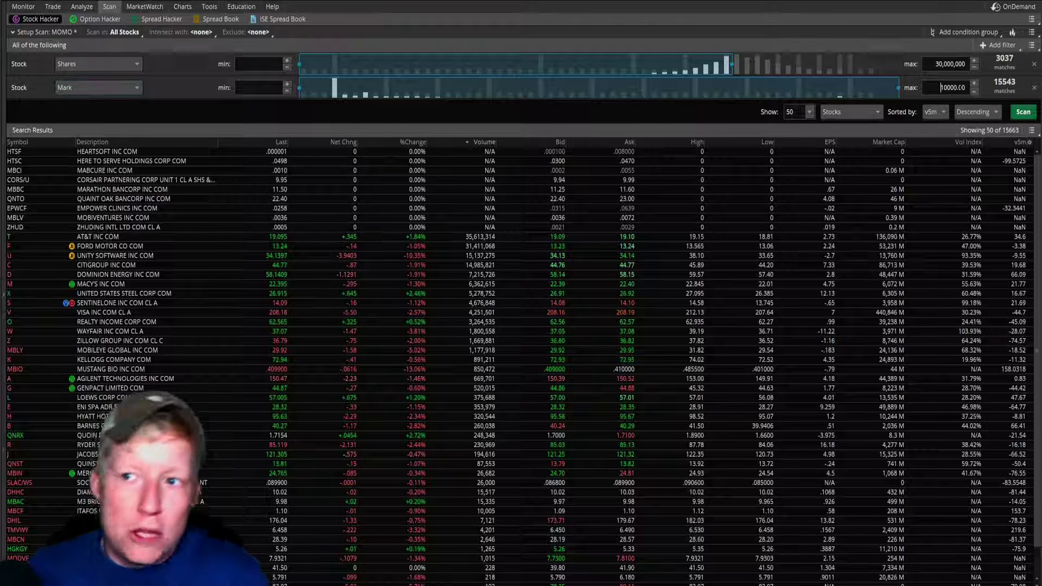
key("ctrl+a")
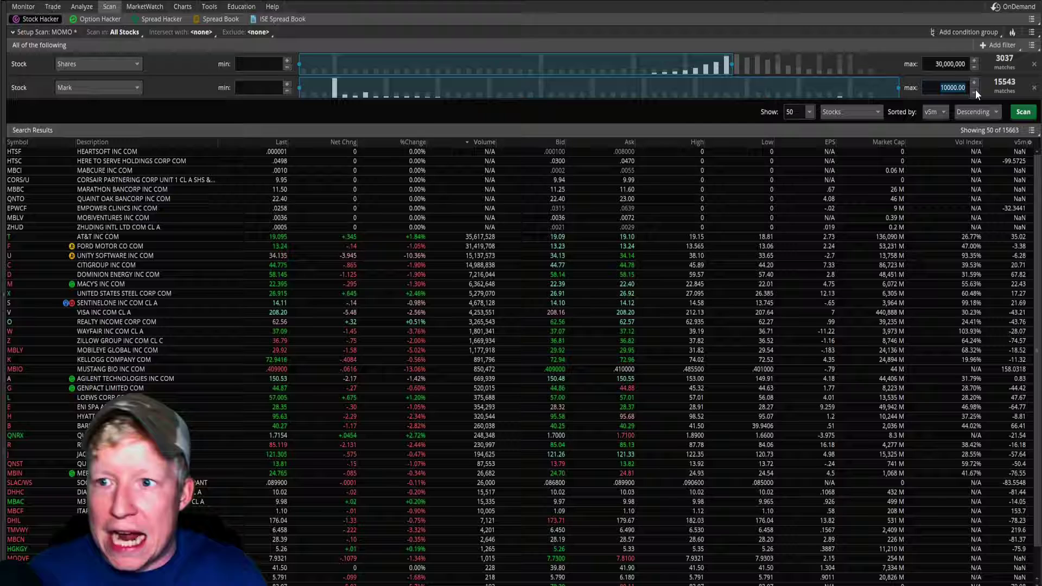
type("20")
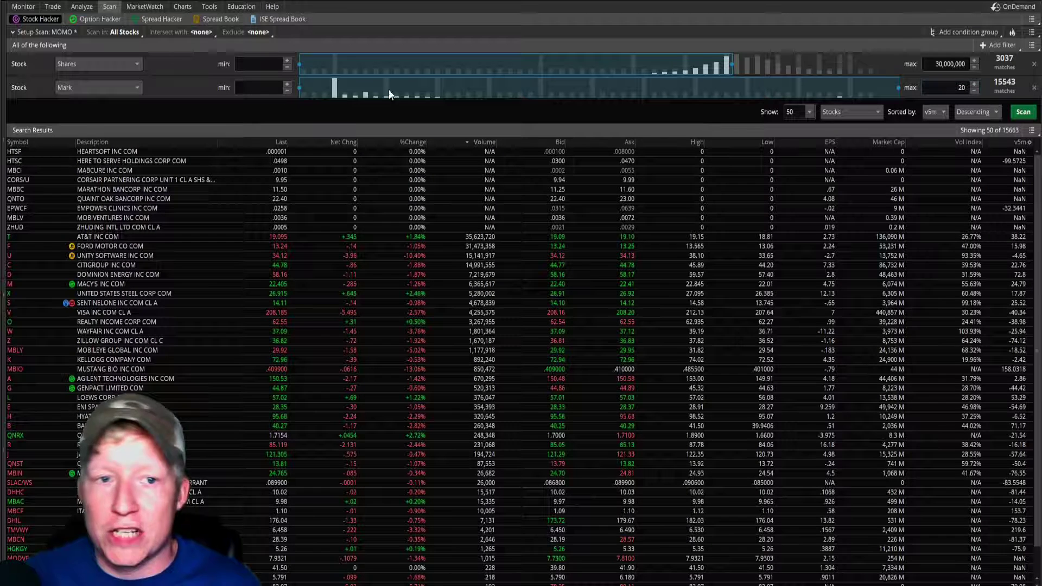
left_click(285, 87)
type("0")
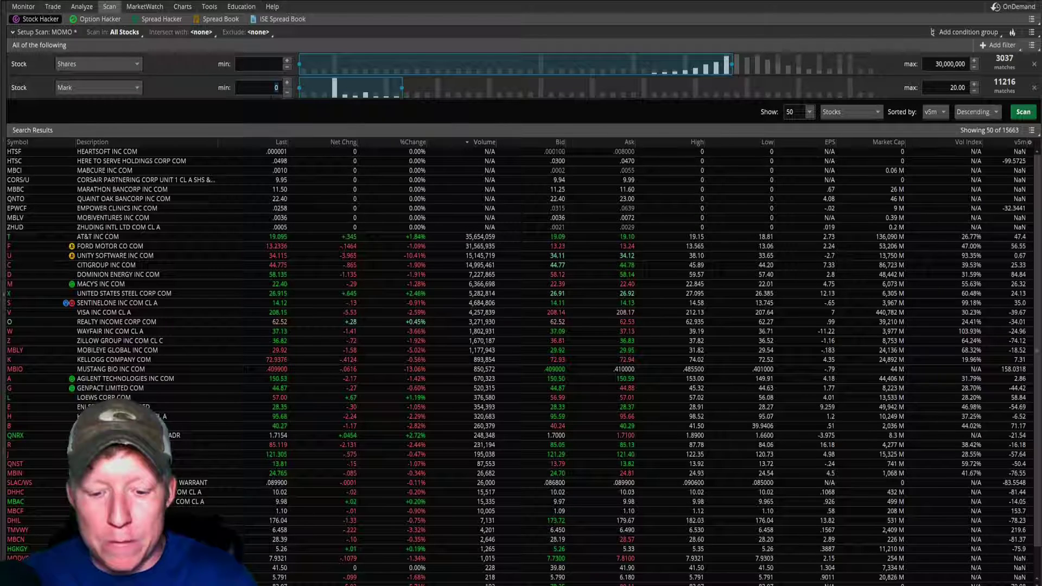
key("Return")
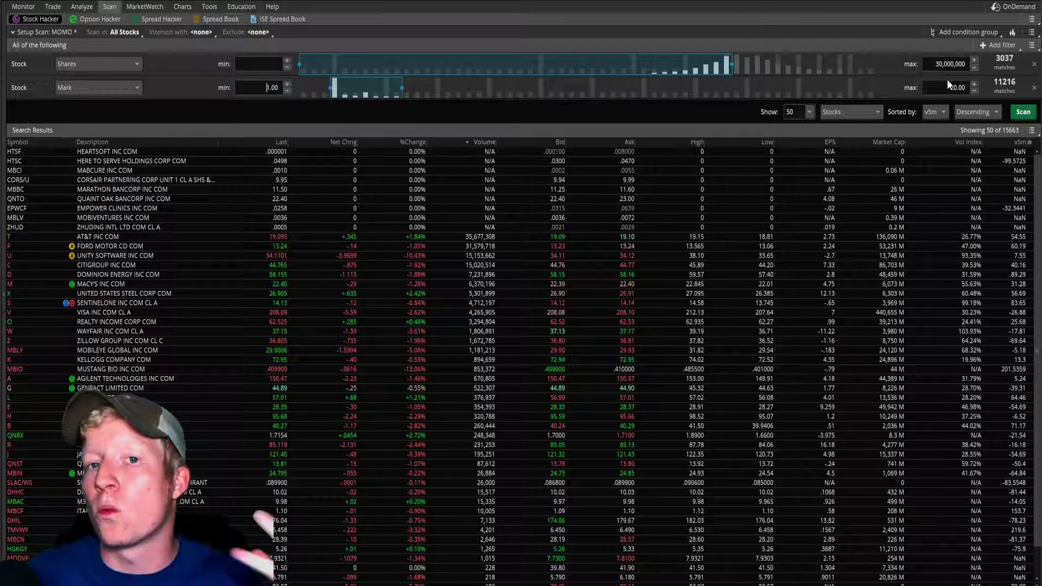
- Add a third filter on % change with a 10% minimum and run the scan for 32 results
left_click(988, 46)
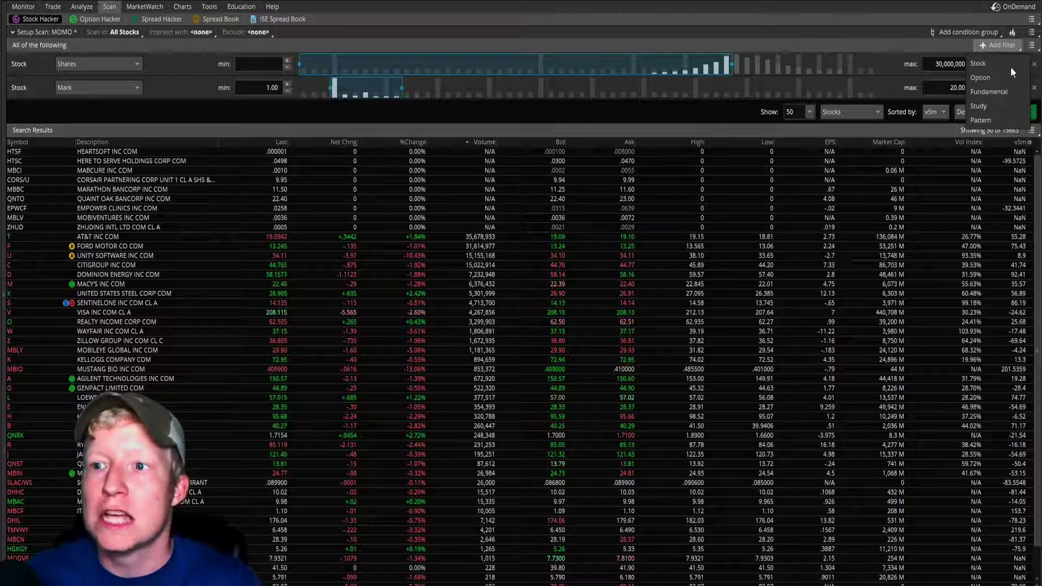
left_click(988, 63)
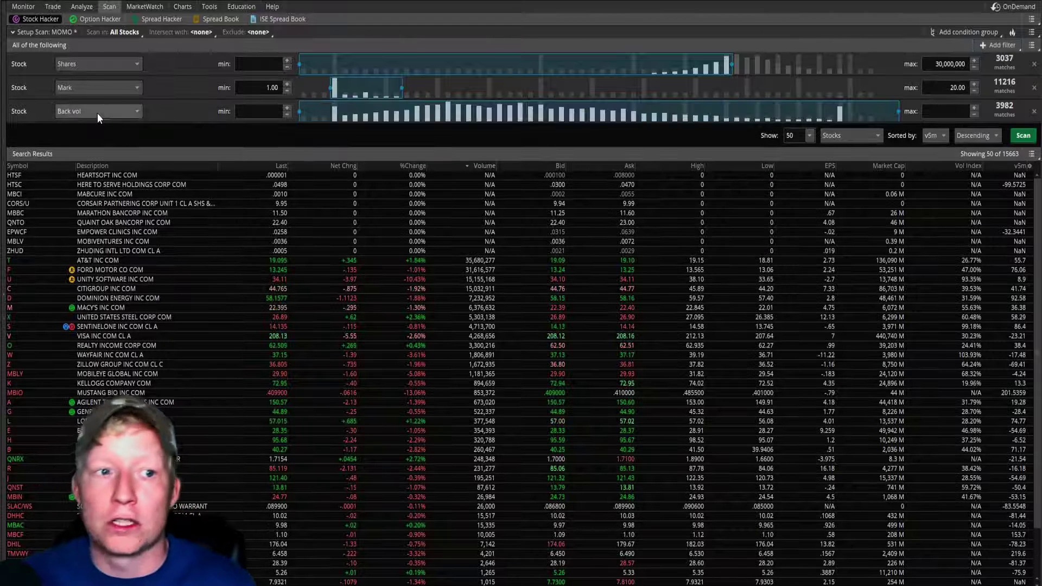
left_click(97, 113)
scroll(102, 163, "down", 5)
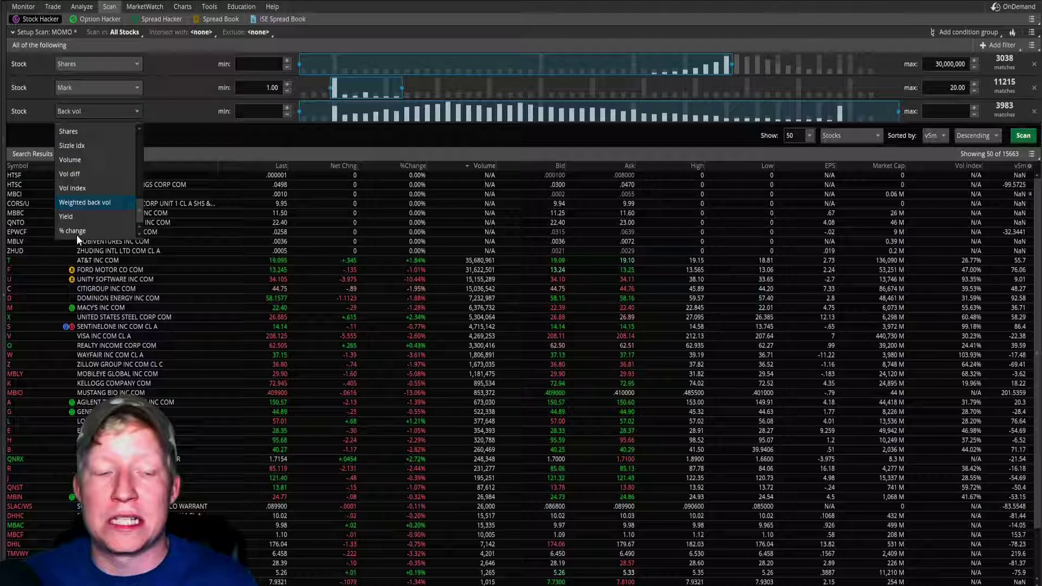
left_click(79, 231)
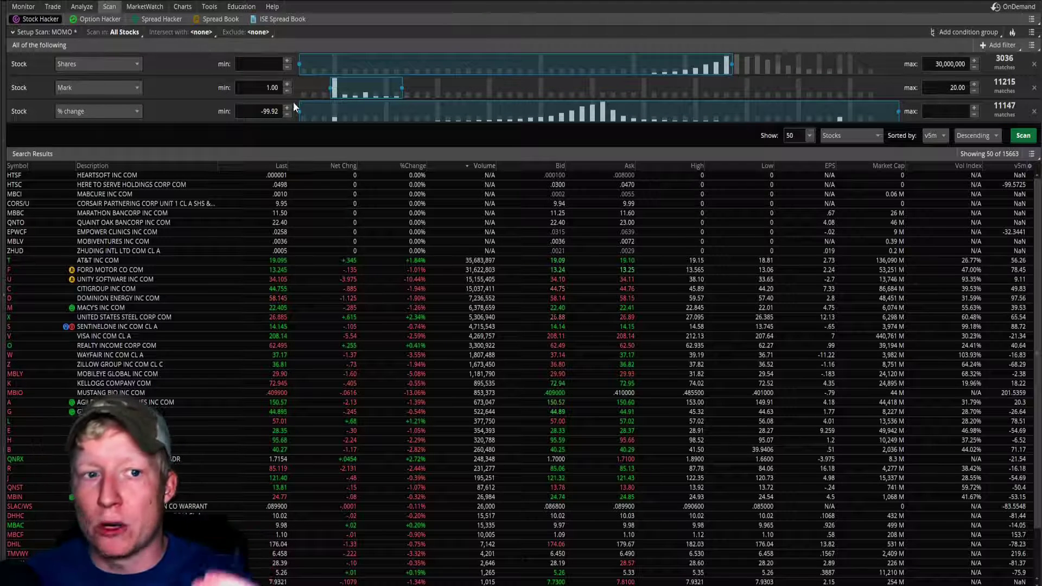
key("ctrl+a")
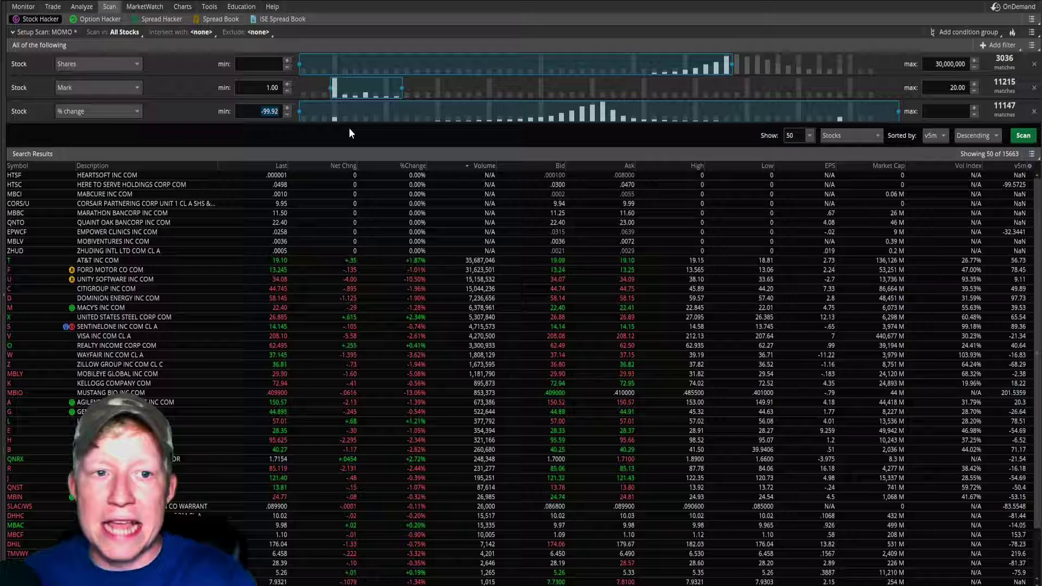
type("10")
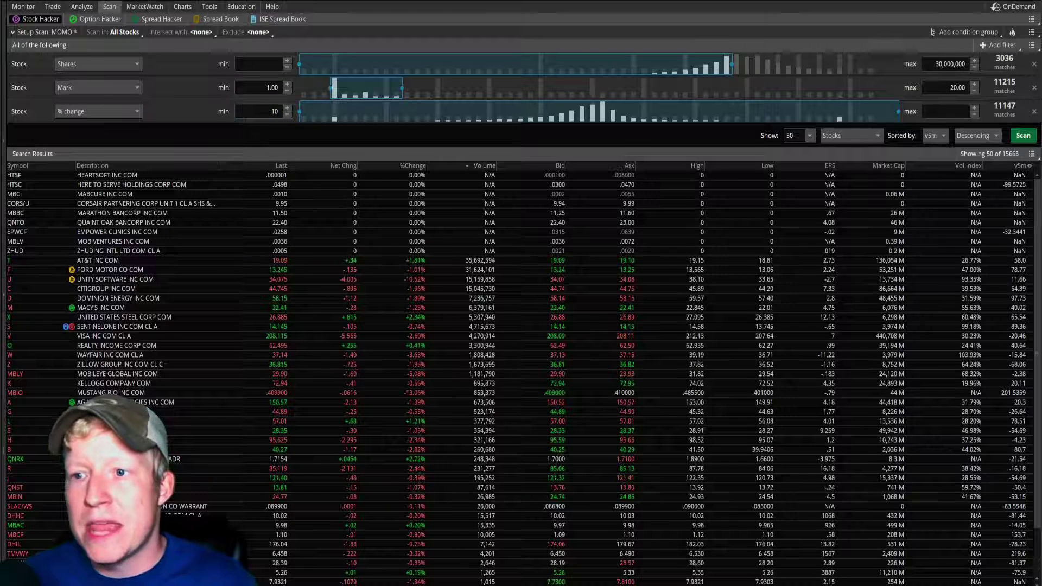
left_click(1023, 136)
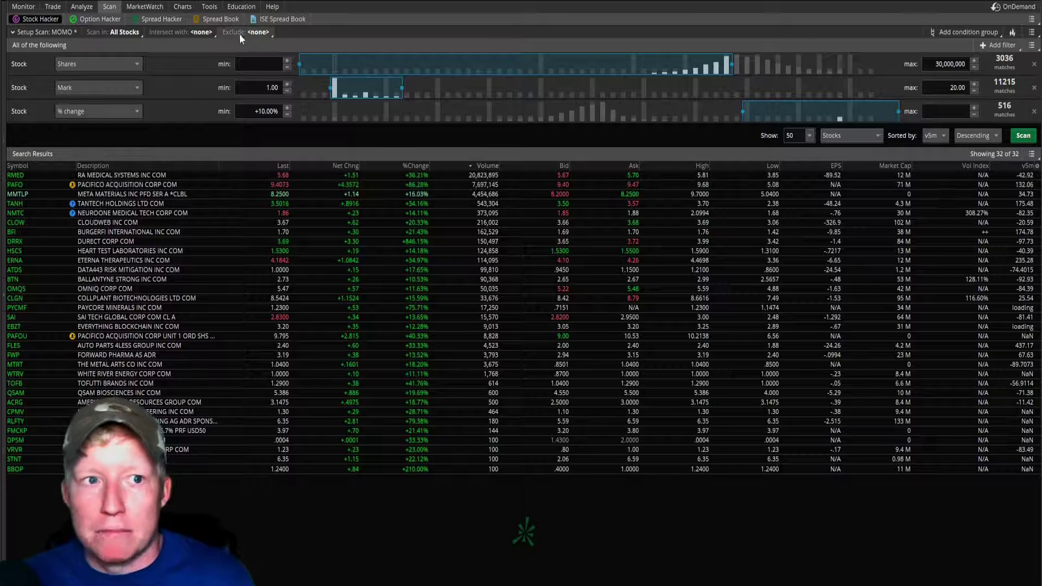
left_click(180, 8)
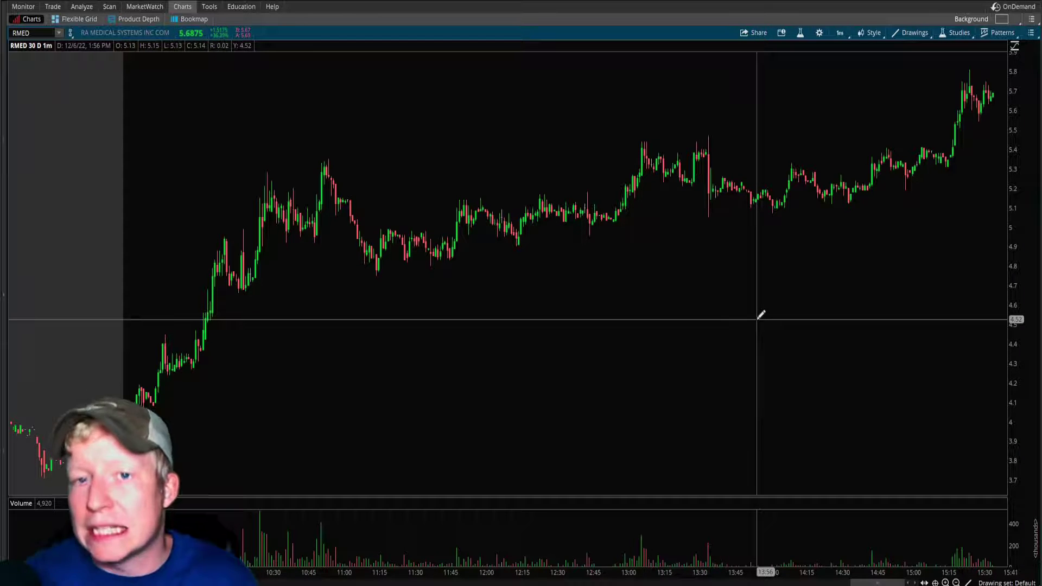
left_click(52, 6)
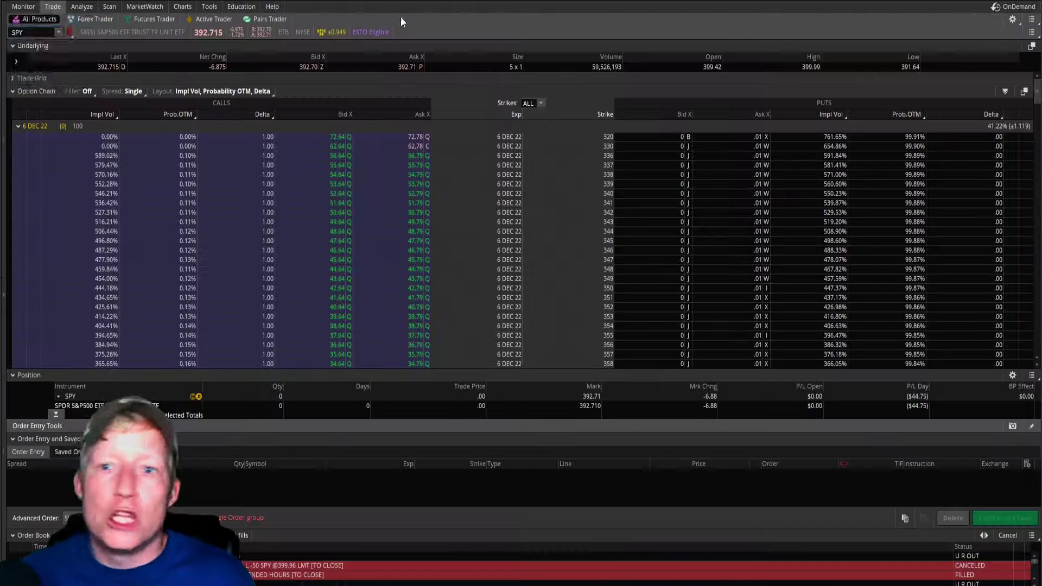
left_click(109, 6)
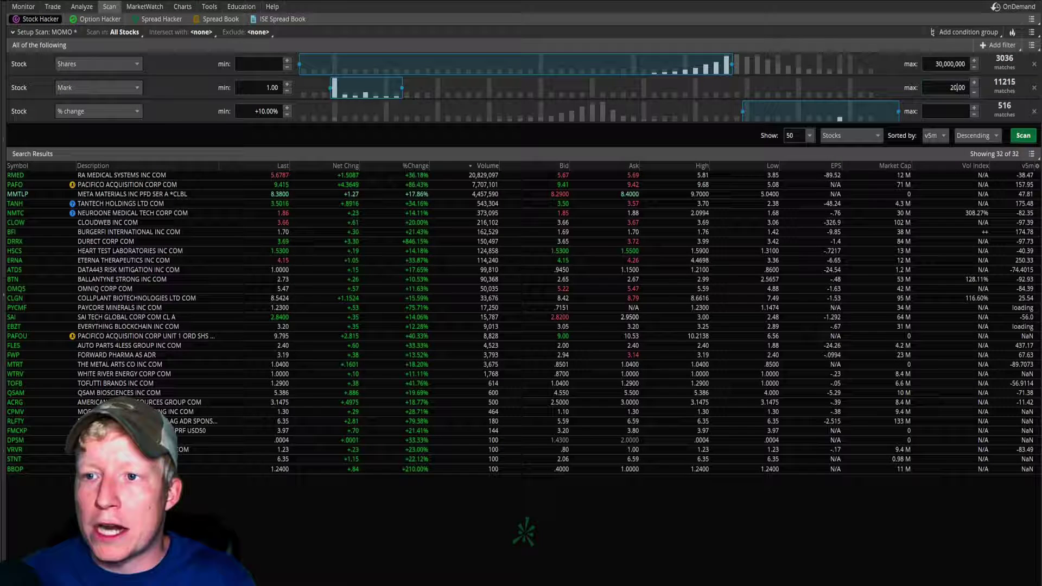
- Set Mark to 20–100 and Shares max to 100,000,000, then rescan for 4 stocks
type("100")
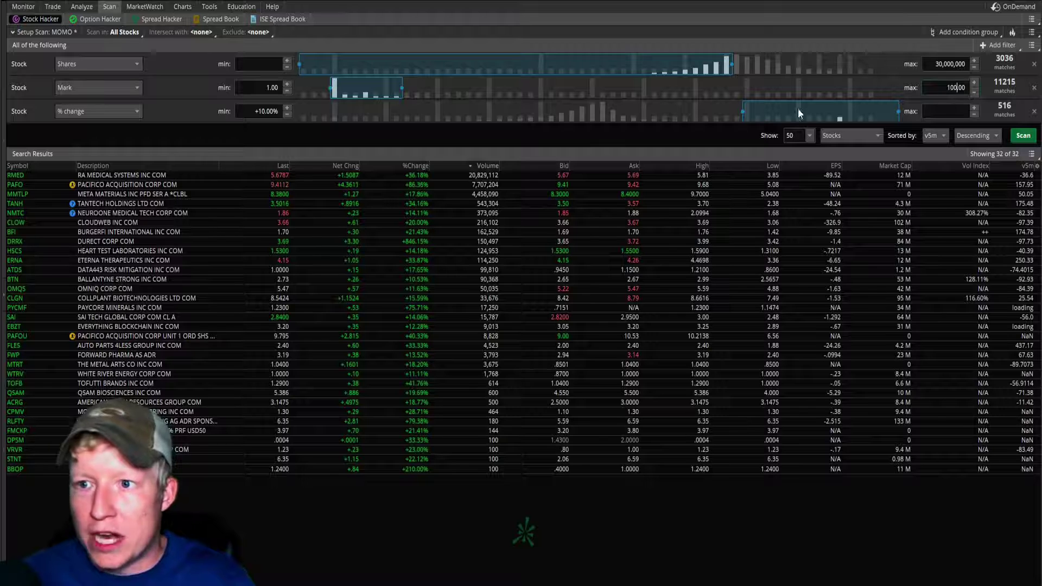
left_click(282, 87)
type("20")
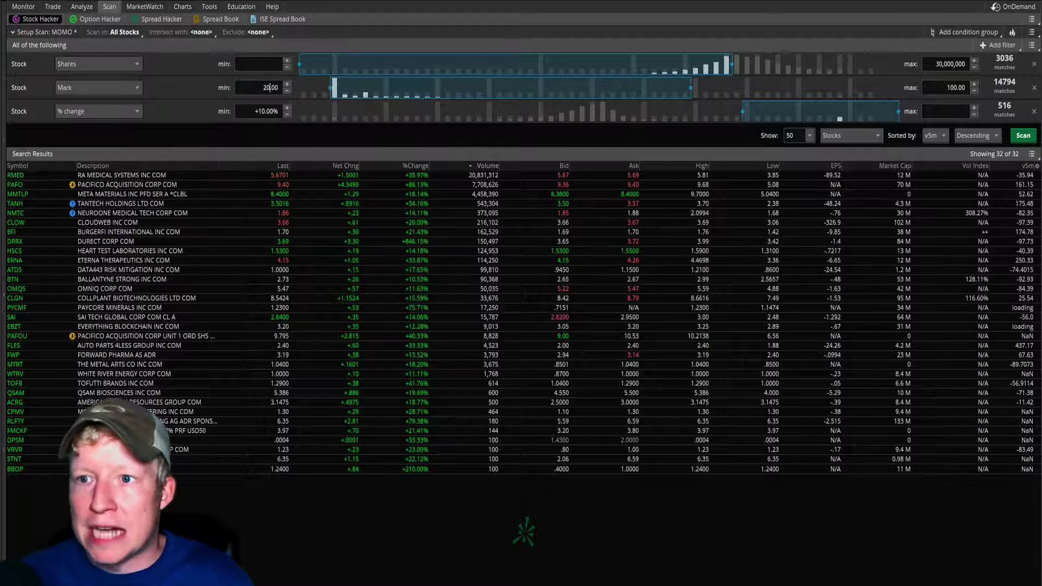
key("shift+Tab")
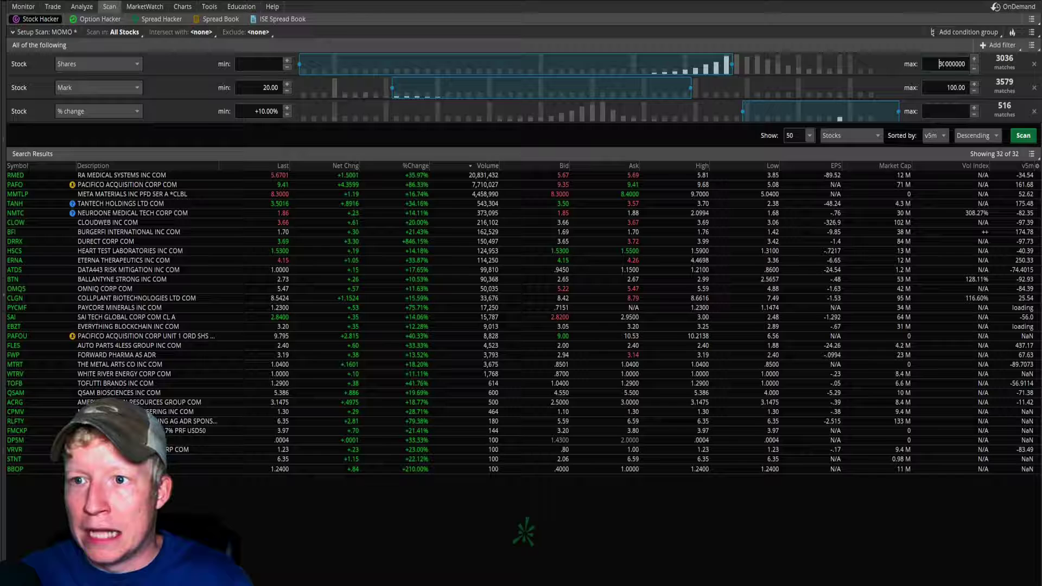
left_click(1021, 136)
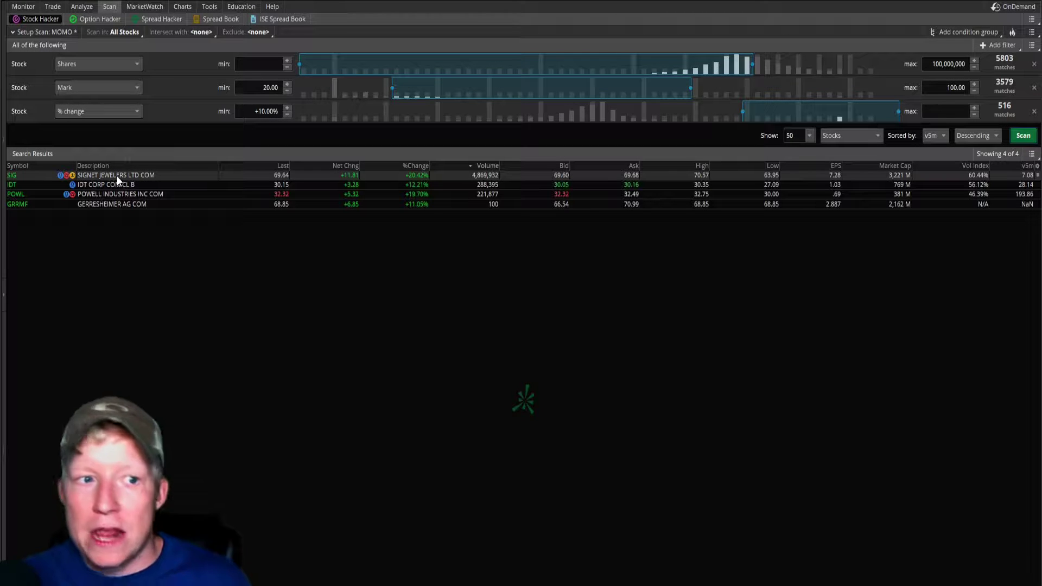
- Chart SIG on the 1-minute chart and zoom into today's trading session
left_click(181, 7)
left_click(30, 33)
type("SIG")
key("Return")
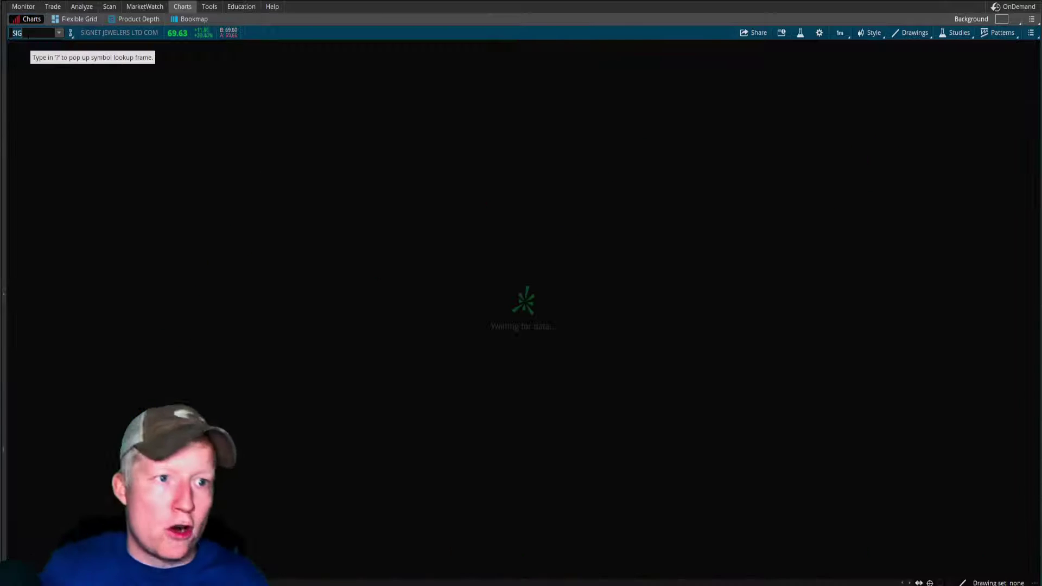
scroll(841, 179, "up", 5)
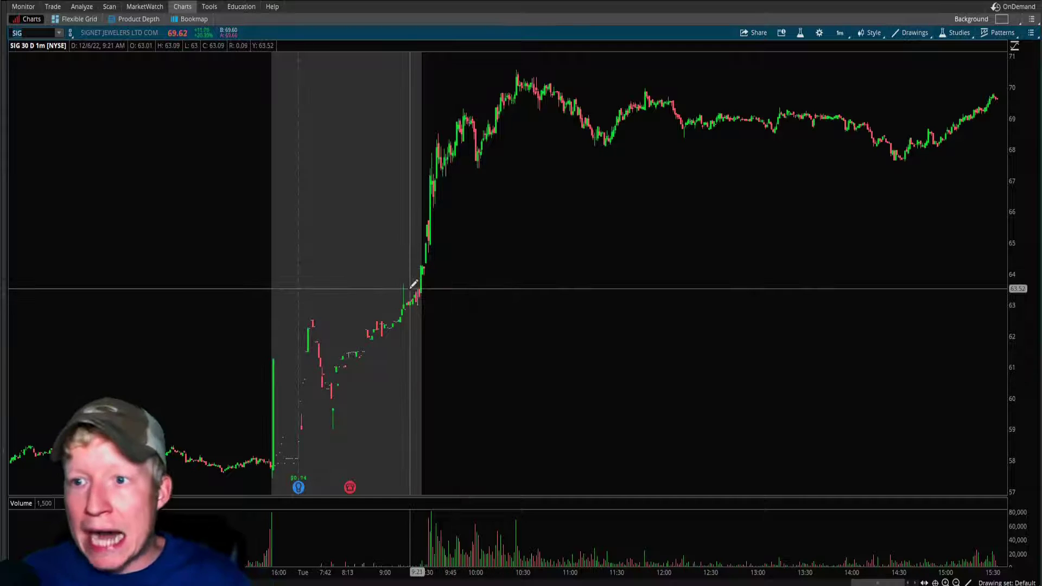
left_click_drag(404, 283, 531, 226)
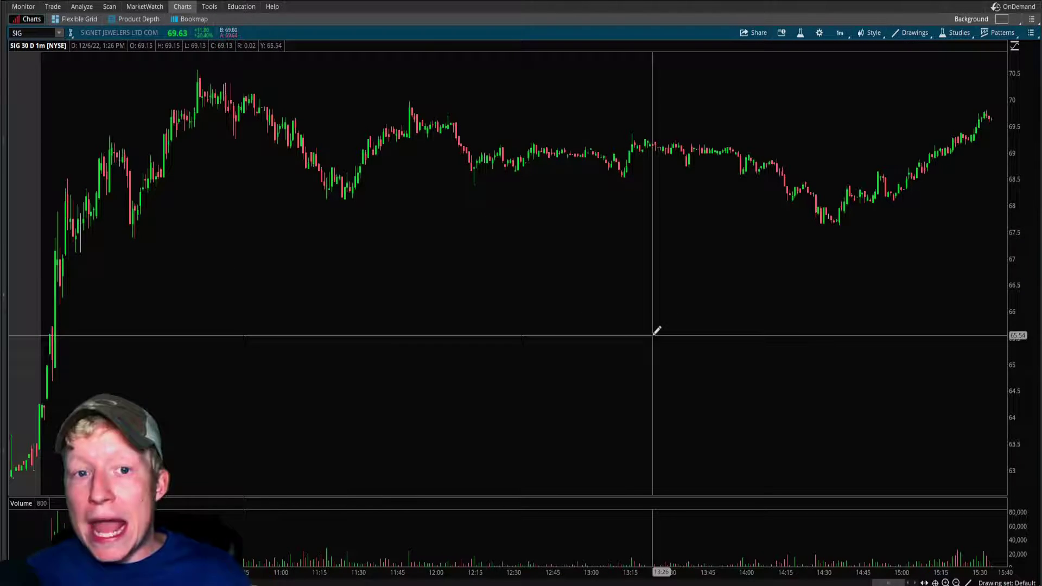
- Switch back and forth between the scan results and the SIG chart, ending on the chart
left_click(109, 6)
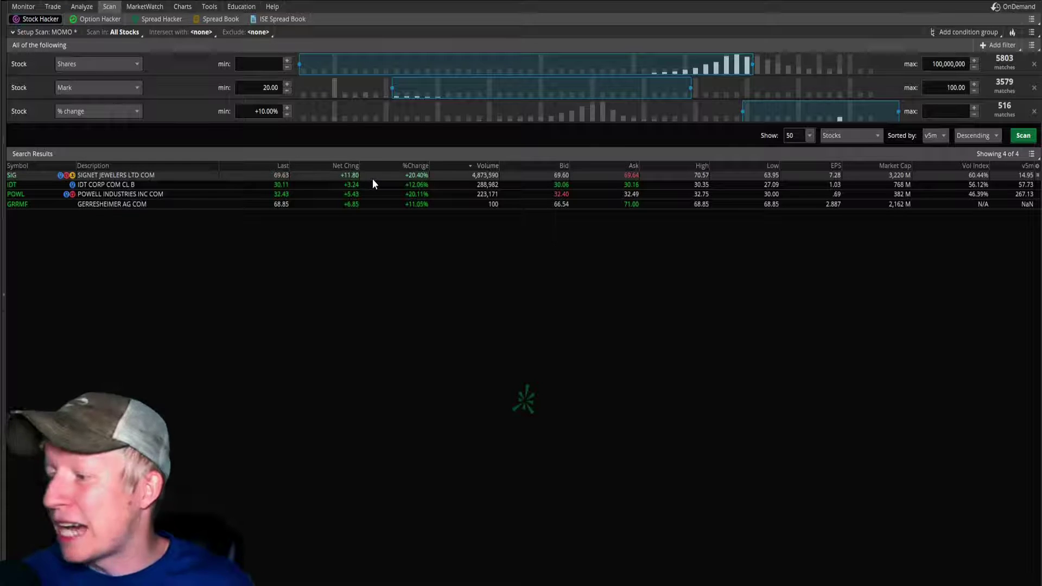
left_click(182, 6)
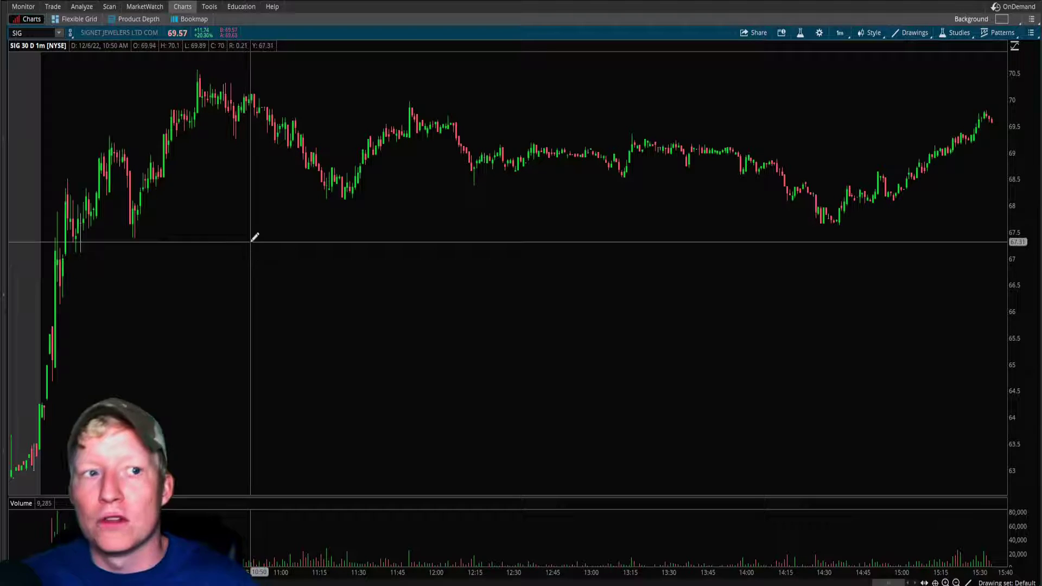
left_click(109, 6)
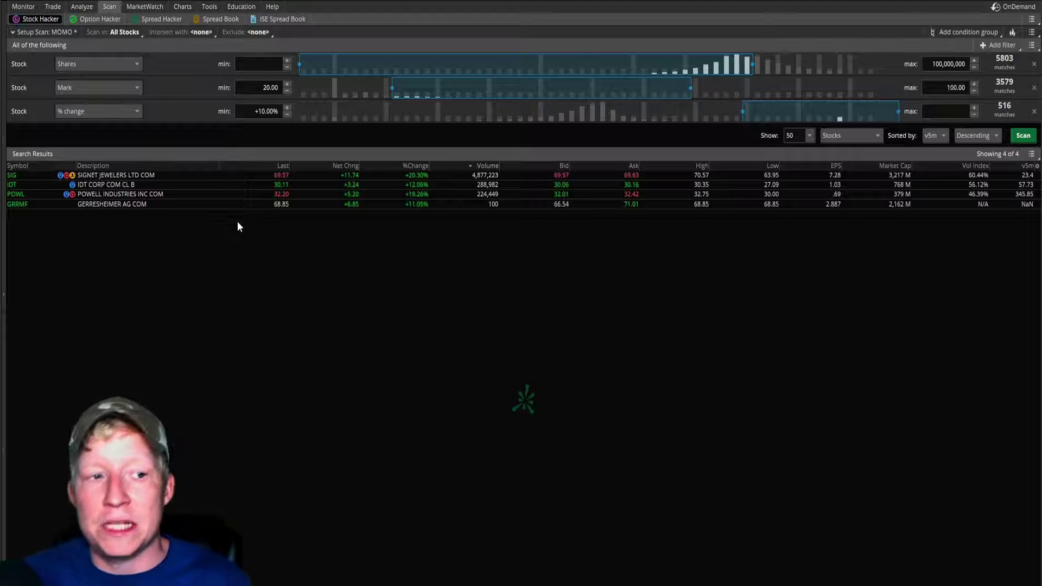
left_click(183, 6)
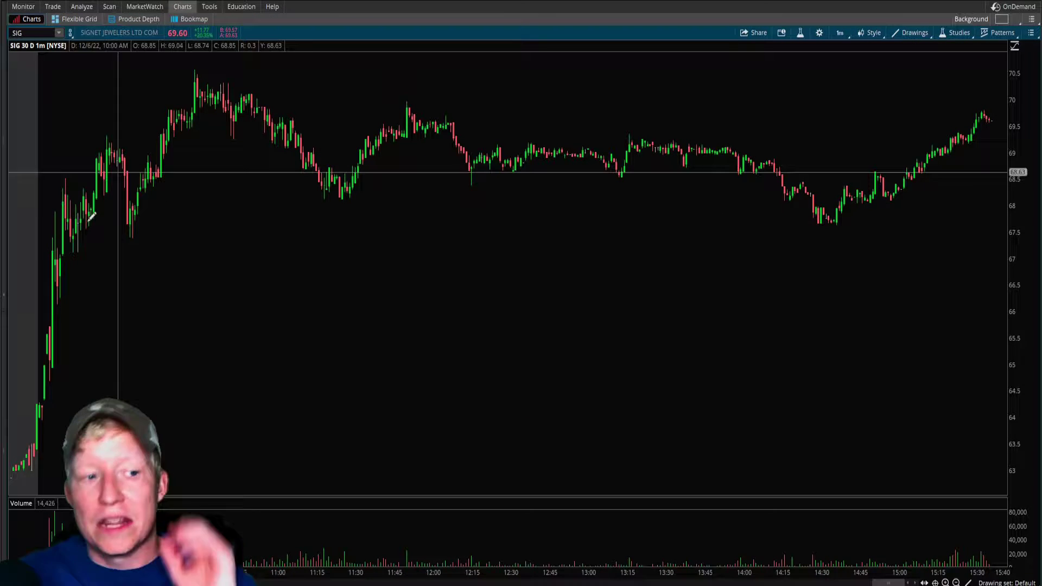
- Expand the left sidebar and add a second Watchlist gadget at its bottom
left_click(3, 297)
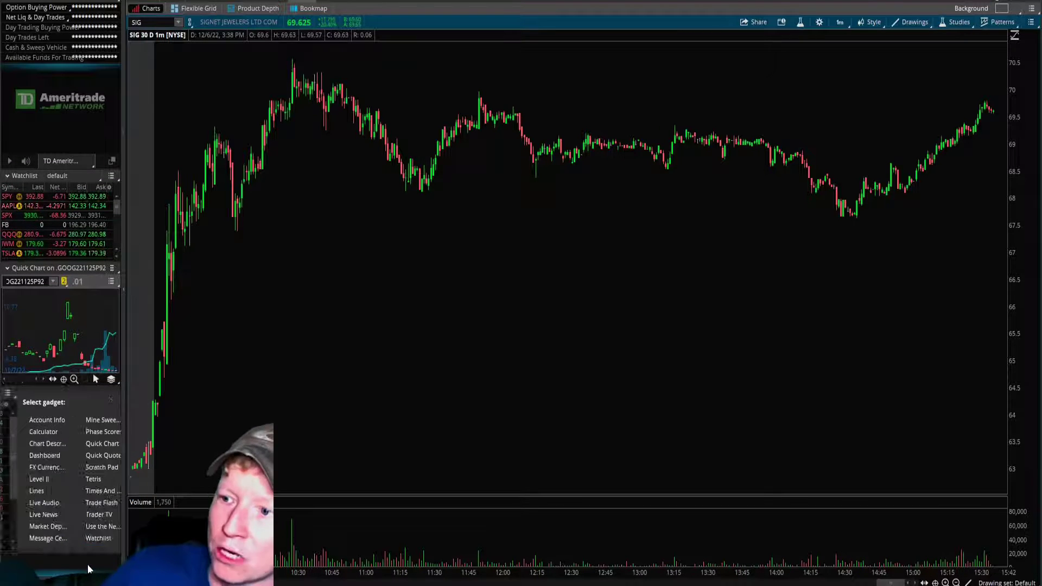
left_click(97, 538)
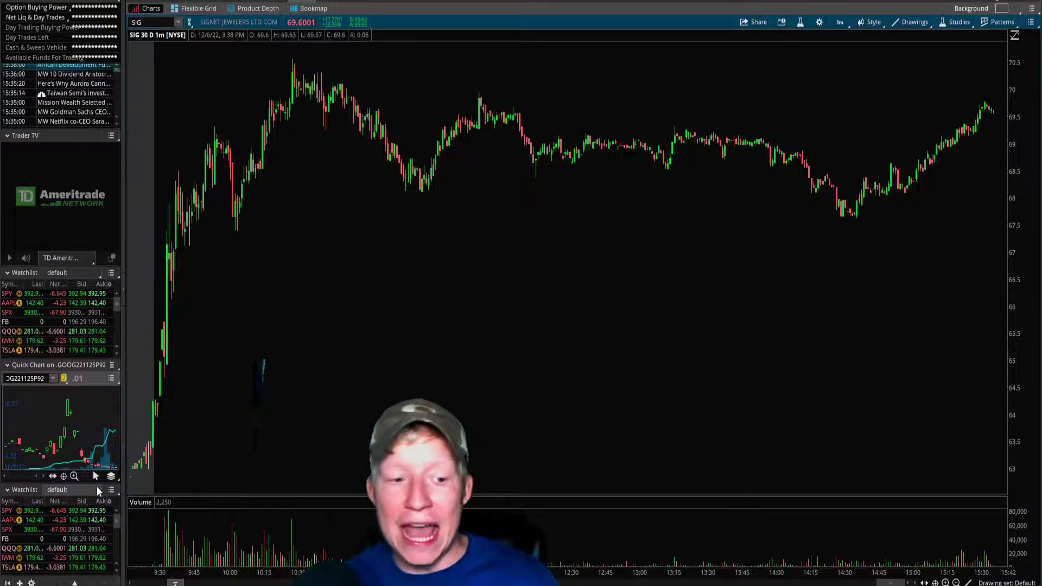
left_click(91, 493)
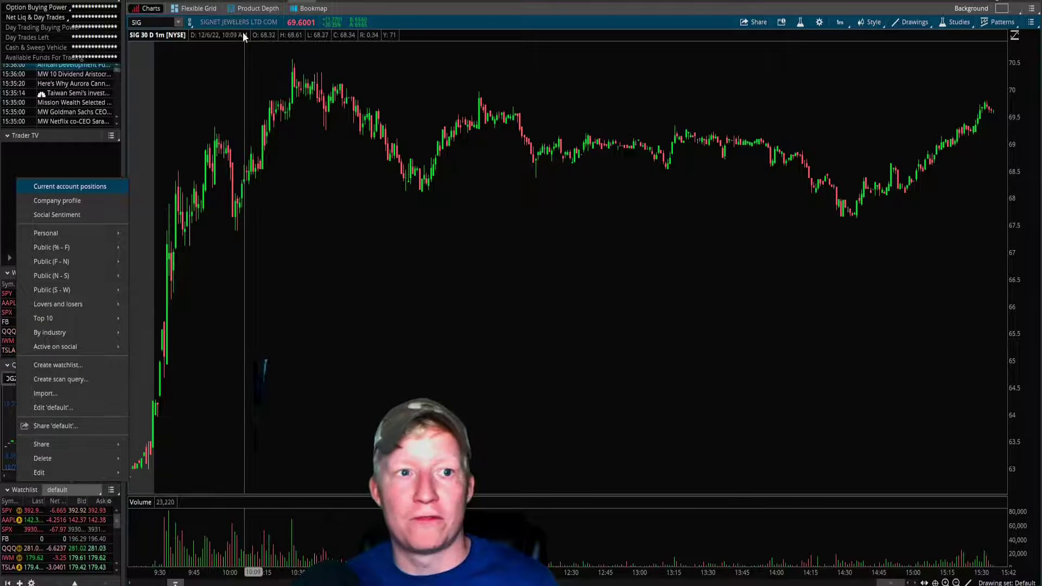
- Save the scan query, replacing the name MOMO with 'TypeofStocks'
left_click(283, 3)
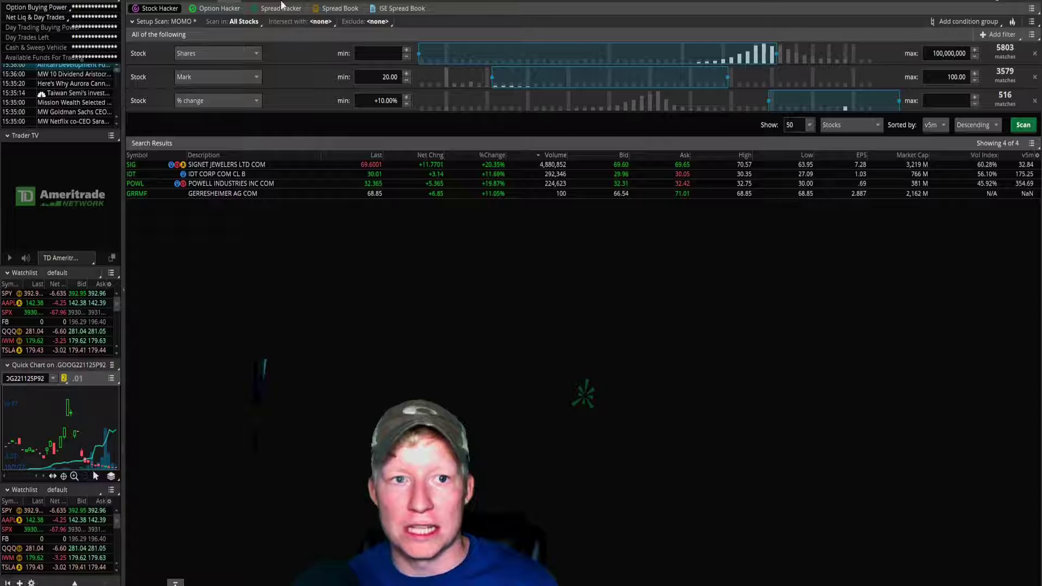
left_click(1032, 35)
left_click(1032, 22)
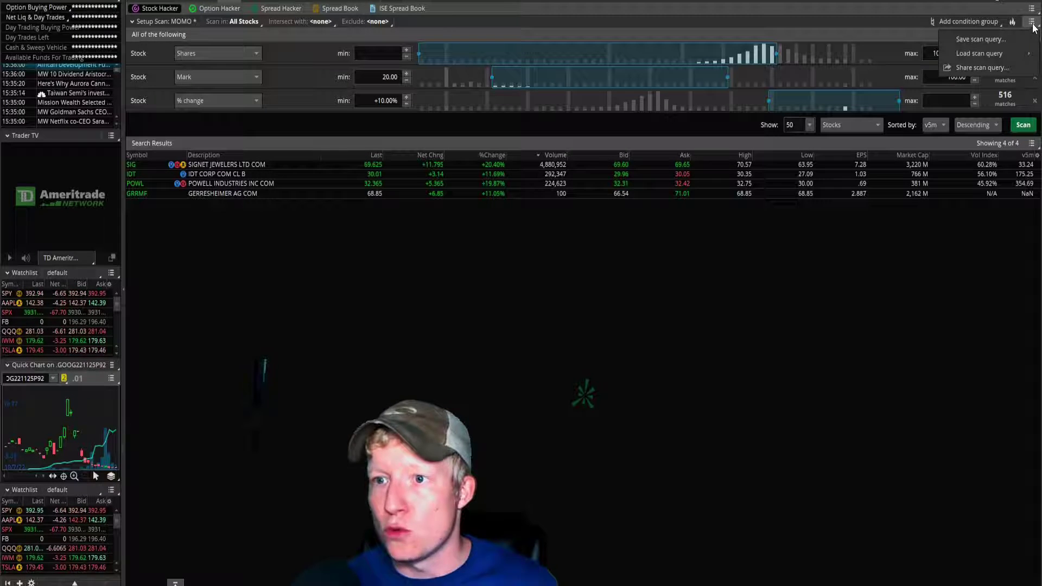
left_click(997, 38)
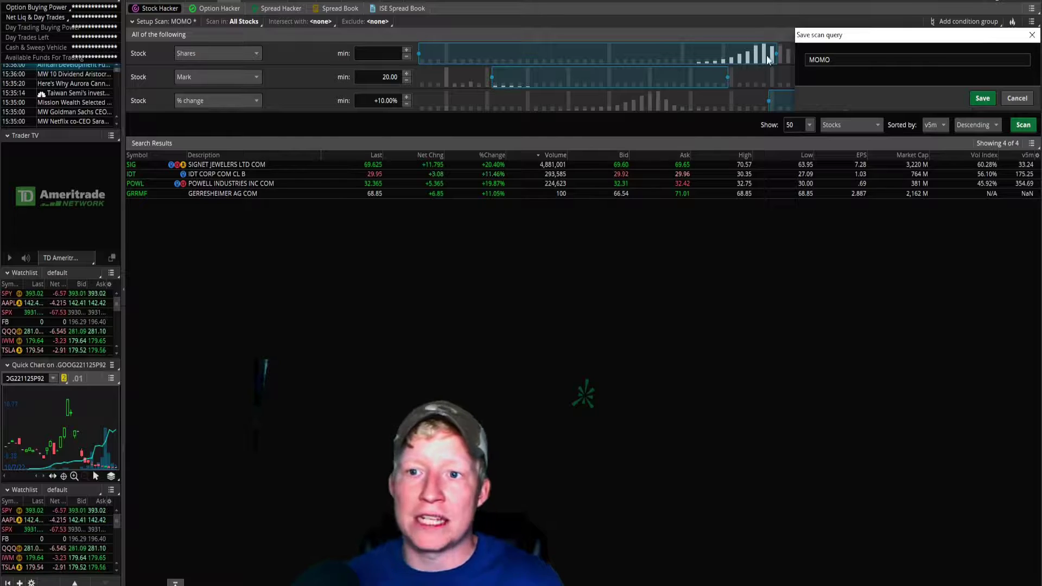
double_click(828, 60)
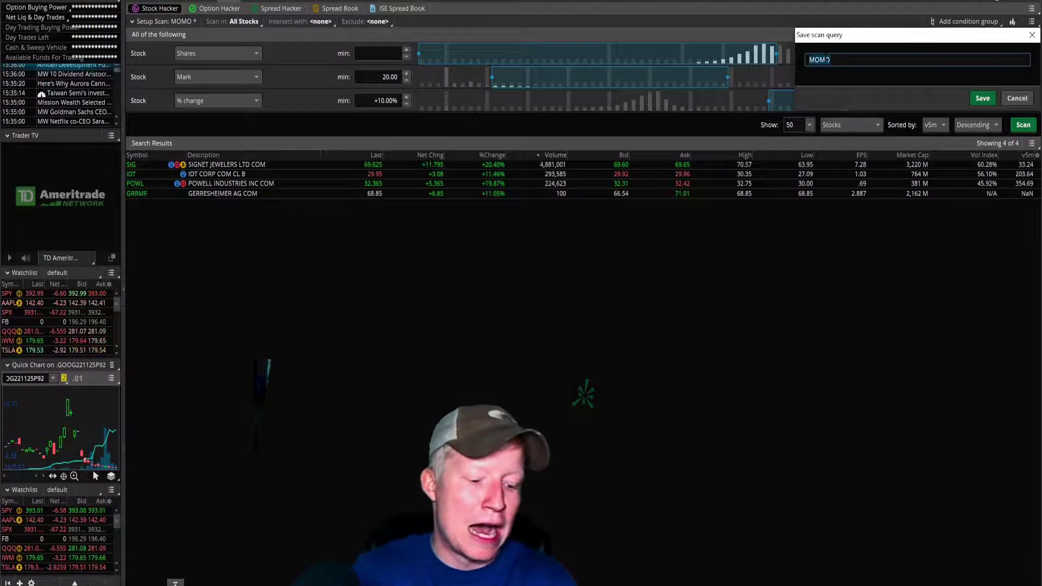
type("TyperfStocks")
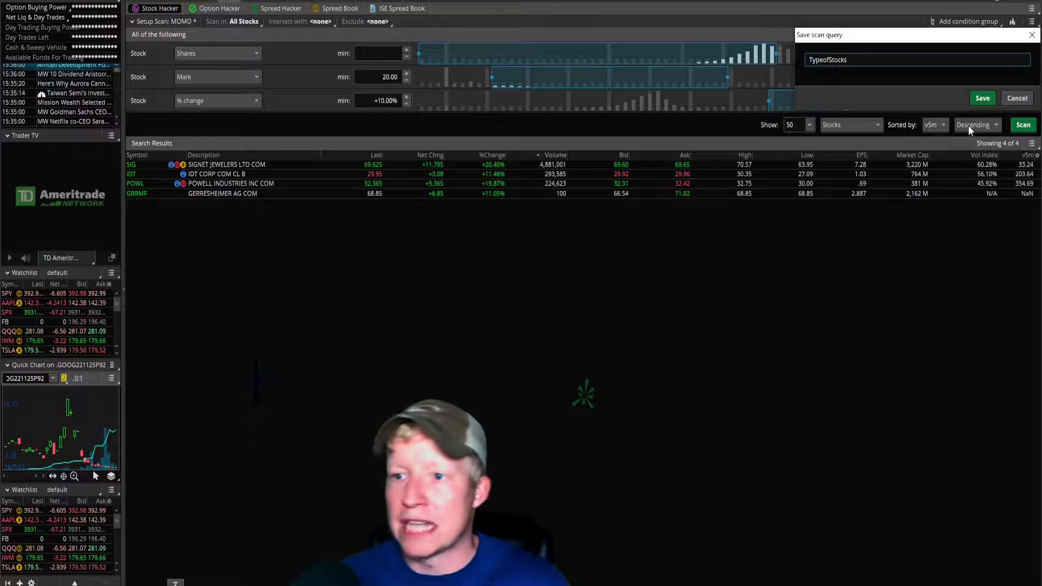
left_click(991, 99)
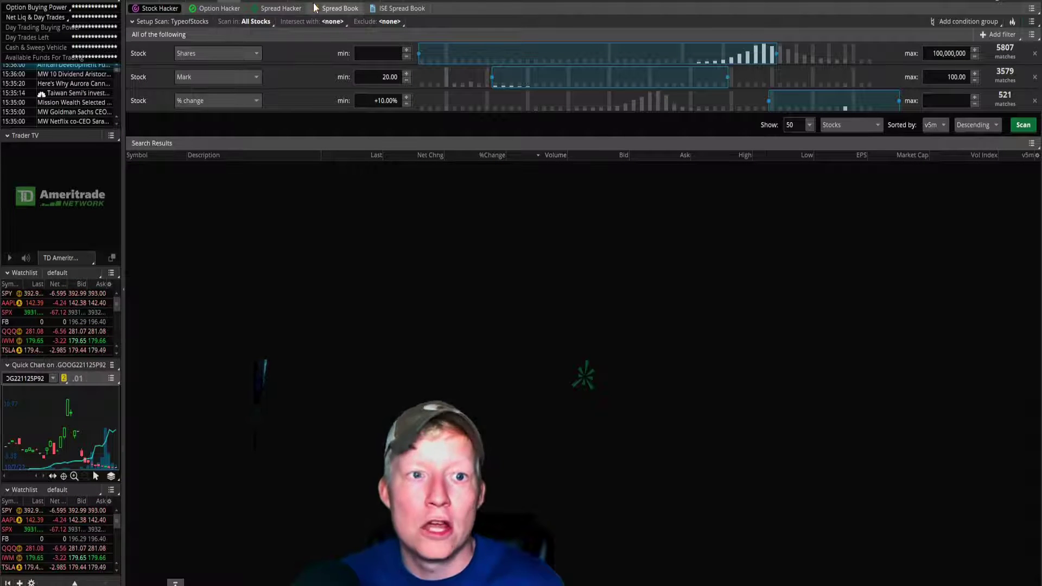
- Load Personal > TypeofStocks into the lower watchlist, listing GRRMF, IDT, SIG and POWL
left_click(66, 491)
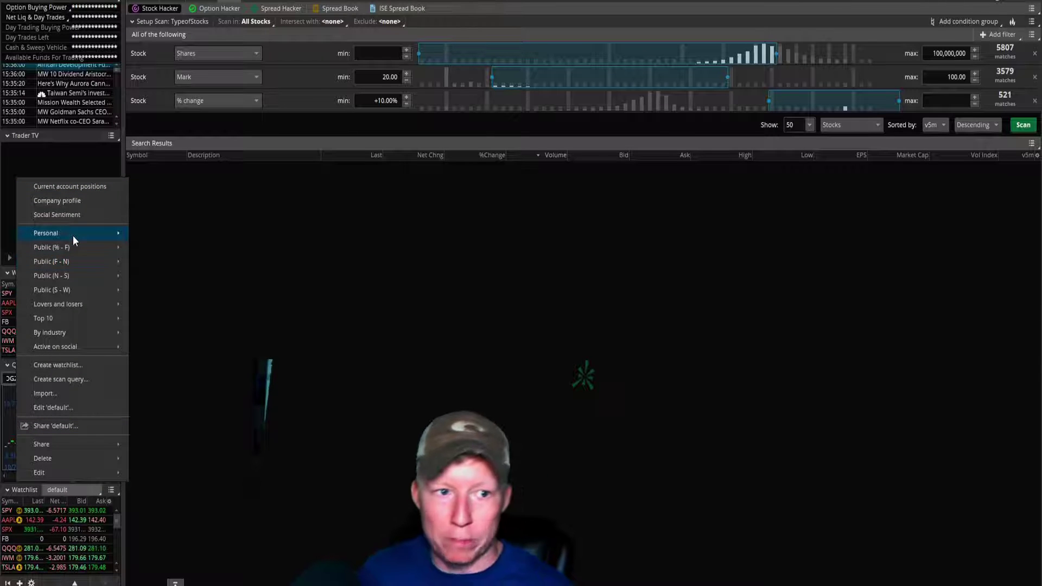
mouse_move(72, 235)
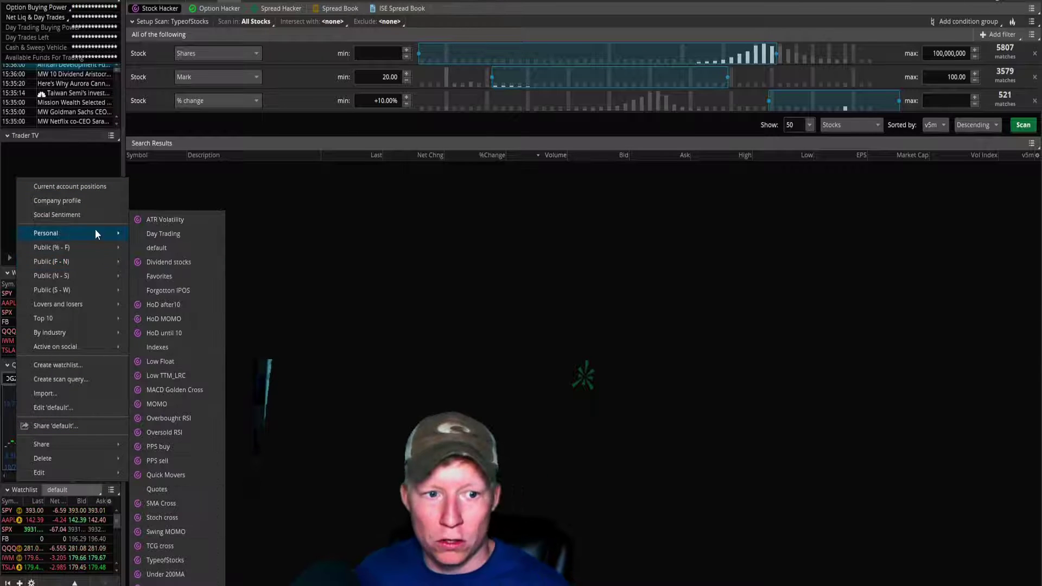
left_click(168, 562)
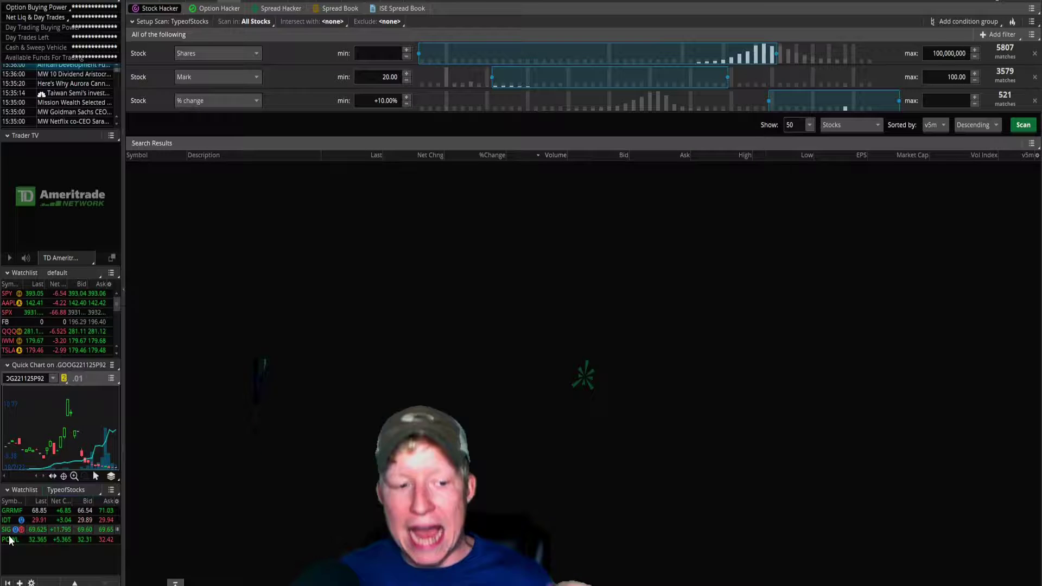
left_click(38, 529)
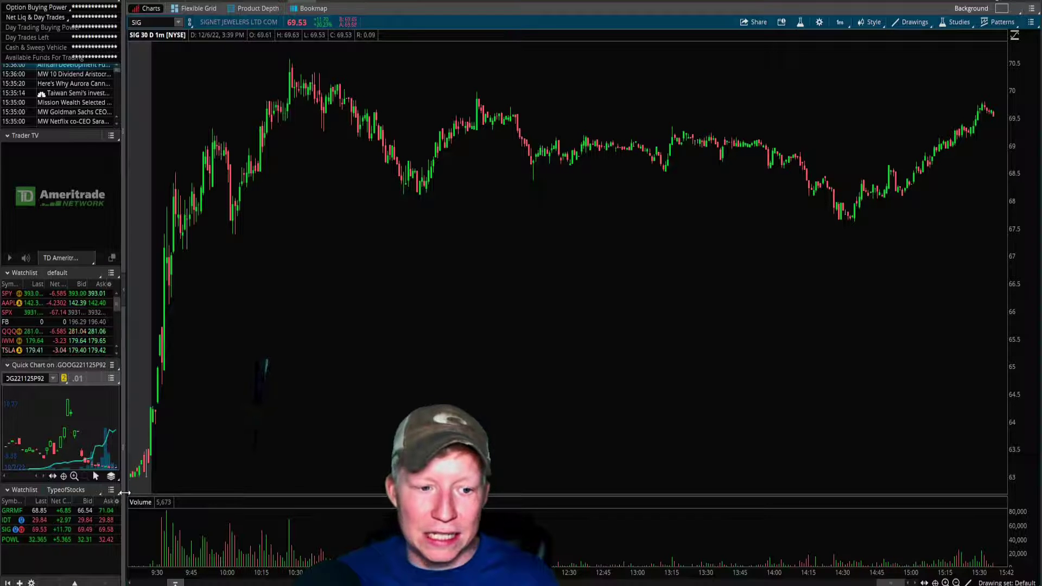
- Widen the sidebar, then return to the Scan tab showing the 4 TypeofStocks results: SIG, IDT, POWL, GRRMF
left_click_drag(124, 492, 137, 492)
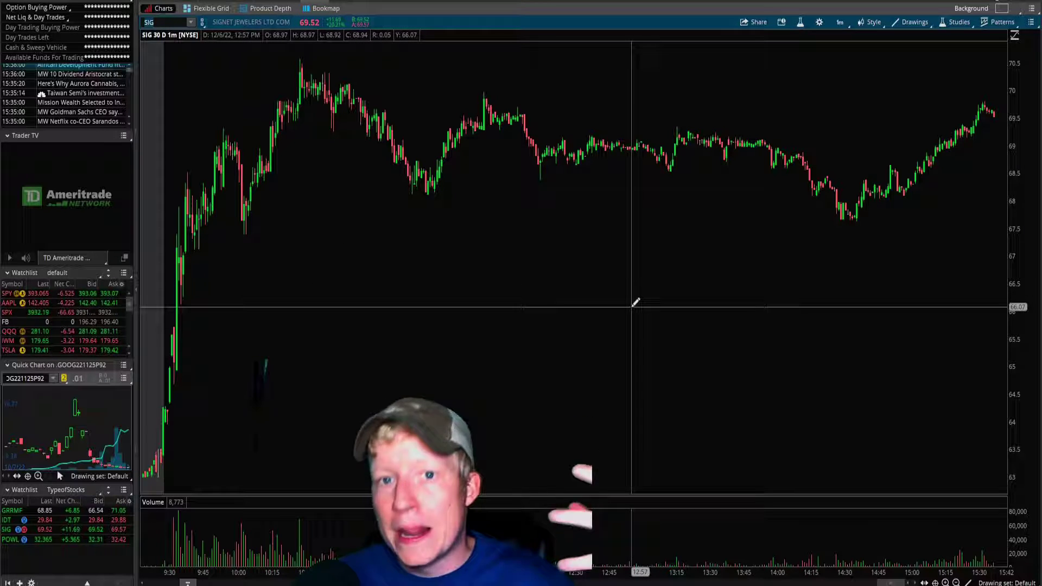
left_click(244, 2)
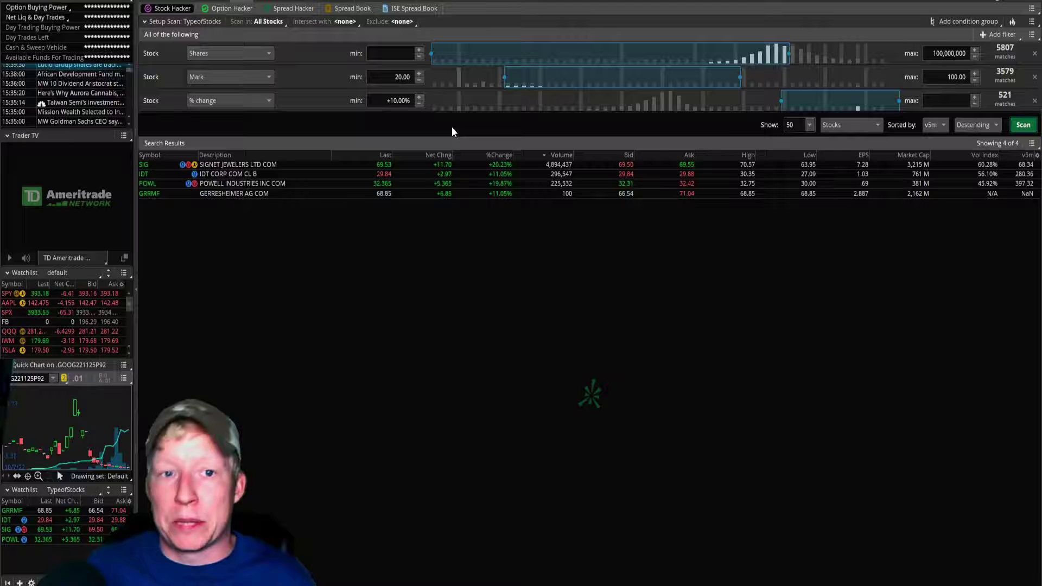
left_click(950, 54)
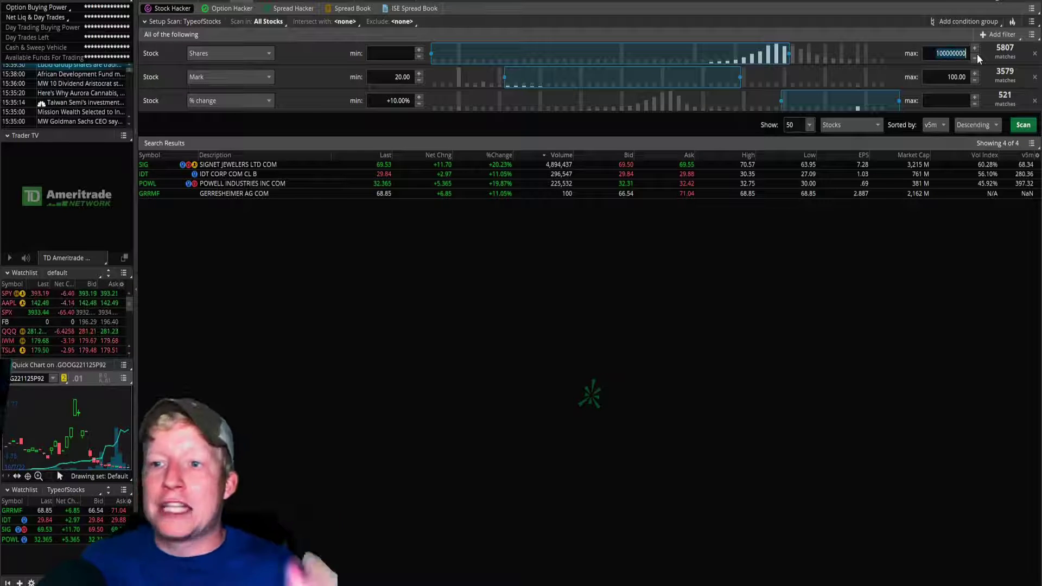
left_click(402, 77)
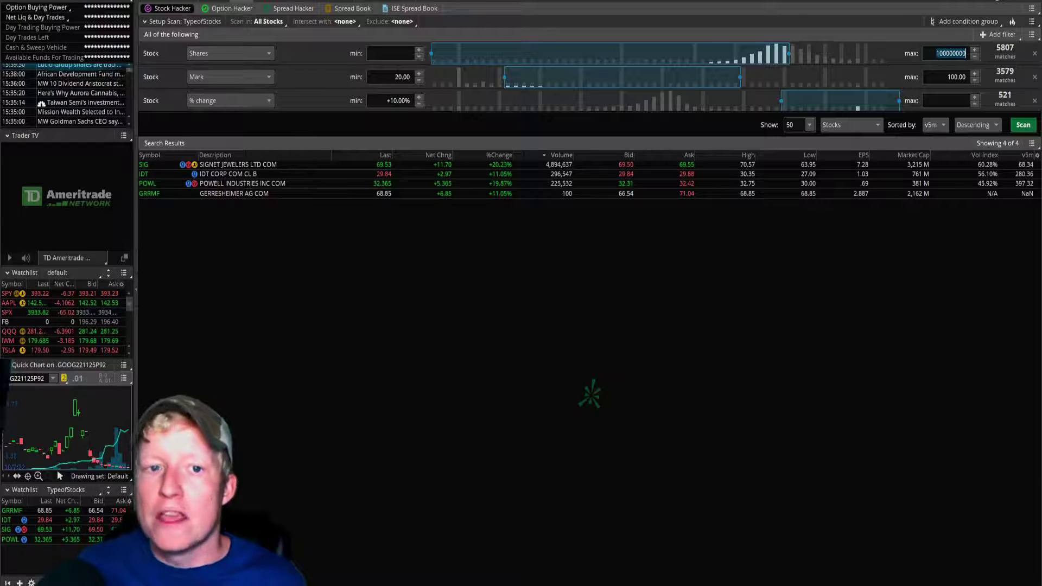
left_click(966, 76)
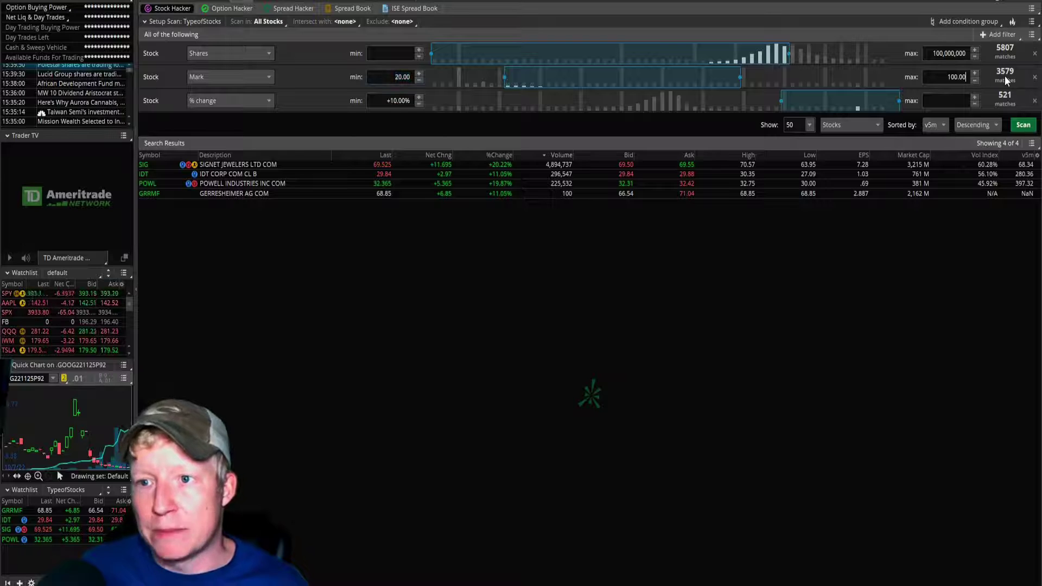